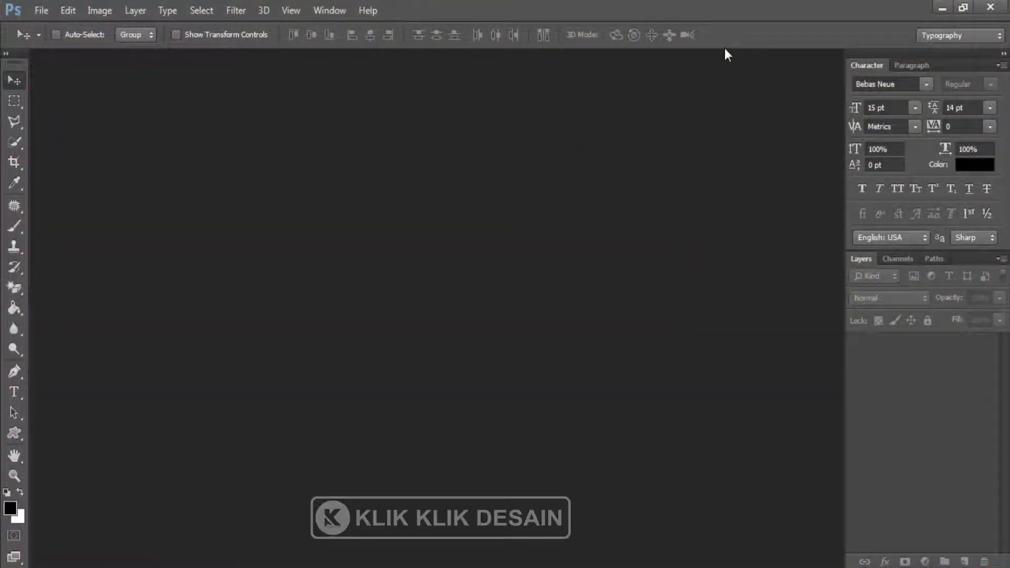
# Step: Open Olivier_Giroud.jpg from the Photo Corner folder and fit it in the window
pyautogui.click(42, 11)
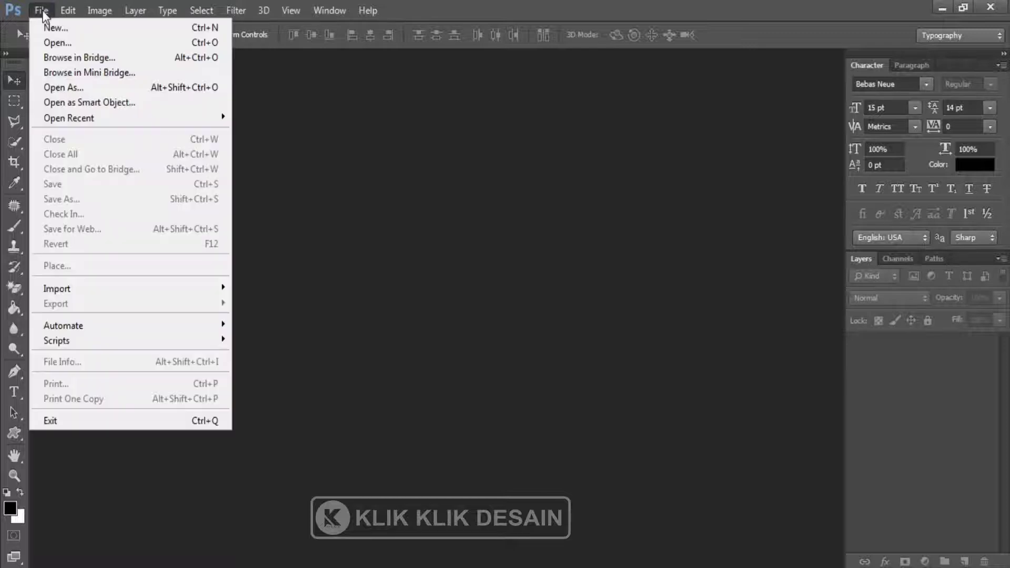
pyautogui.click(68, 41)
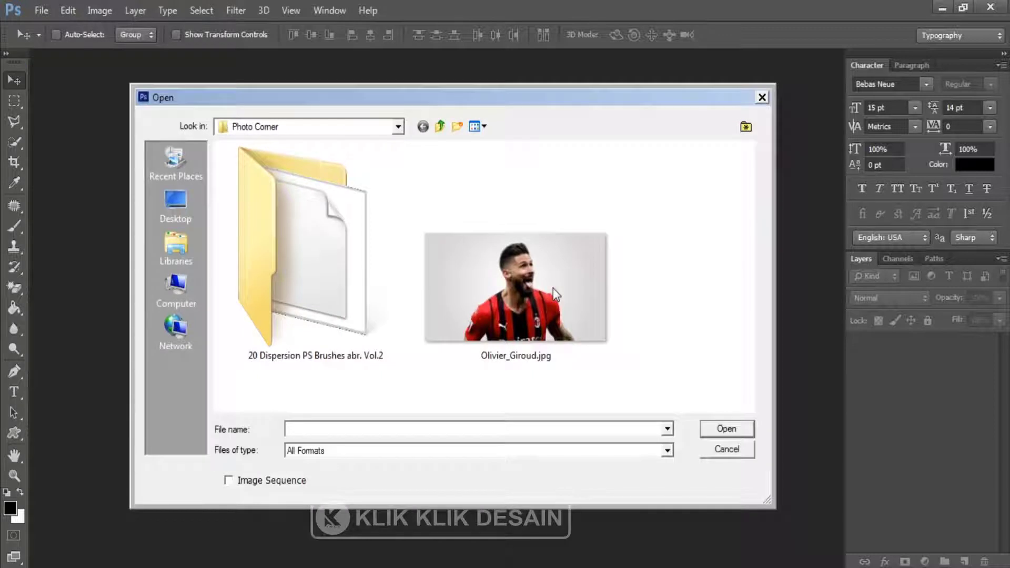
pyautogui.doubleClick(554, 288)
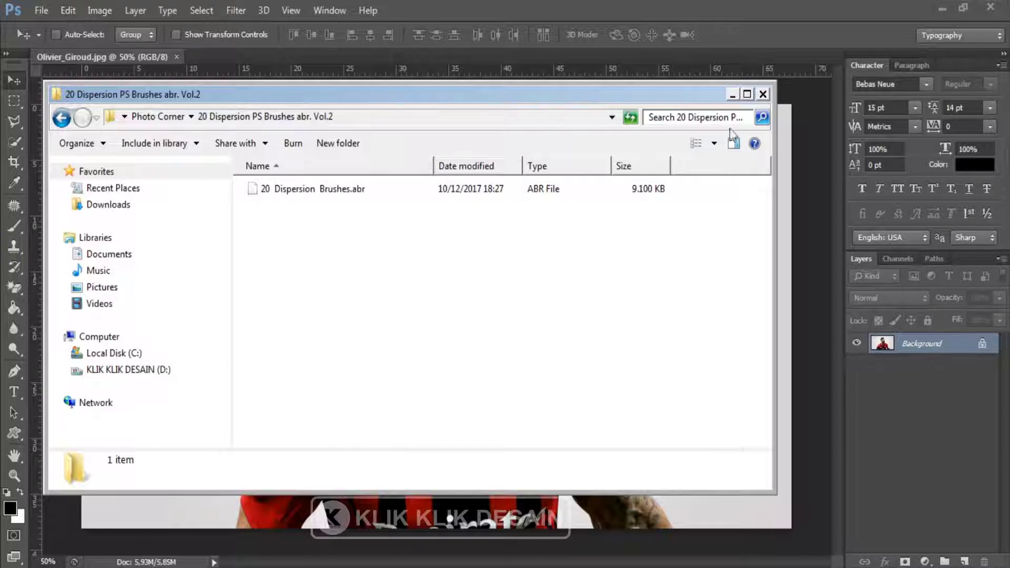
pyautogui.click(763, 94)
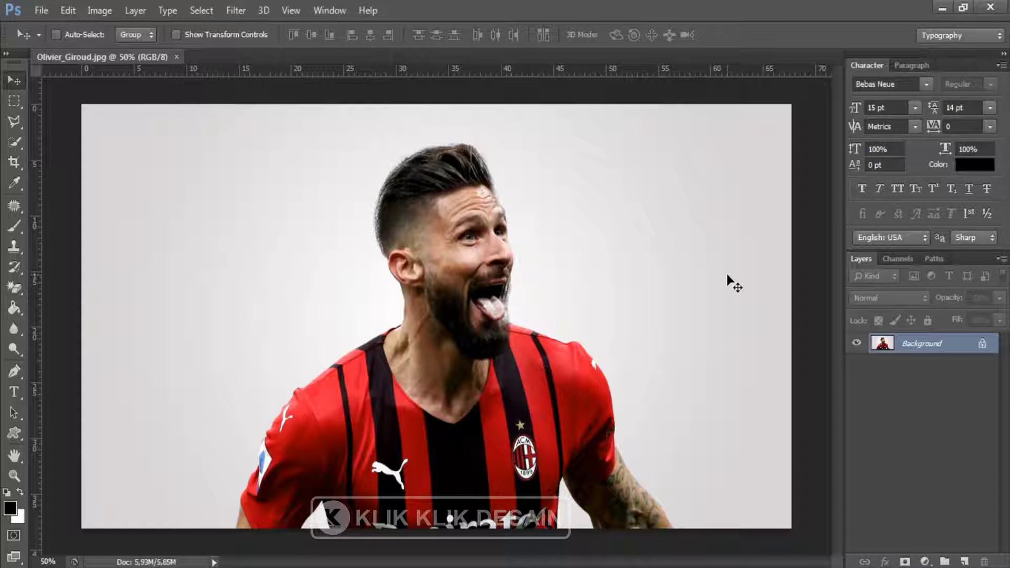
pyautogui.click(289, 11)
# Step: Fit the photo on screen and Quick-Select the player's hair, head and left shoulder
pyautogui.click(345, 153)
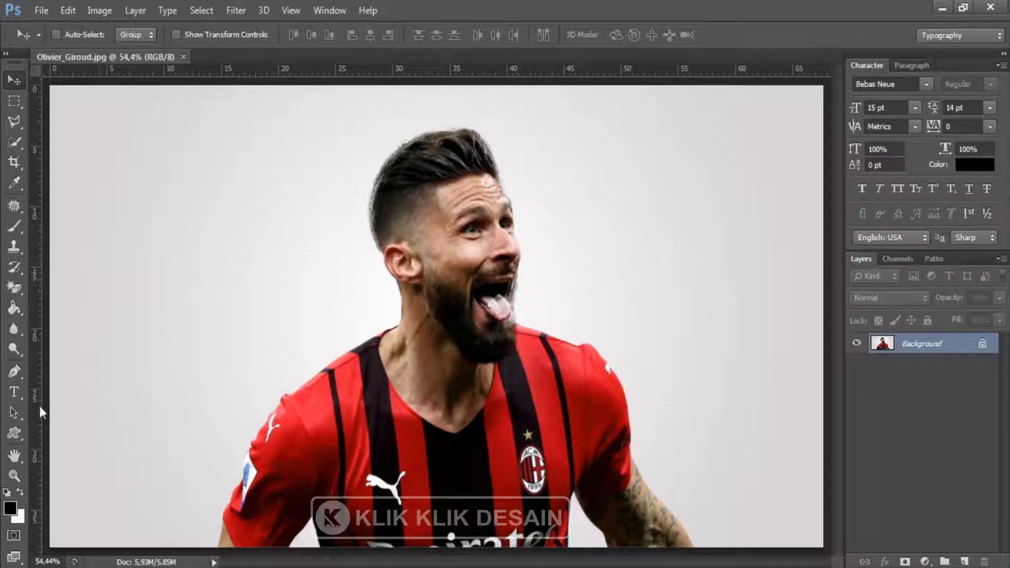
pyautogui.click(14, 374)
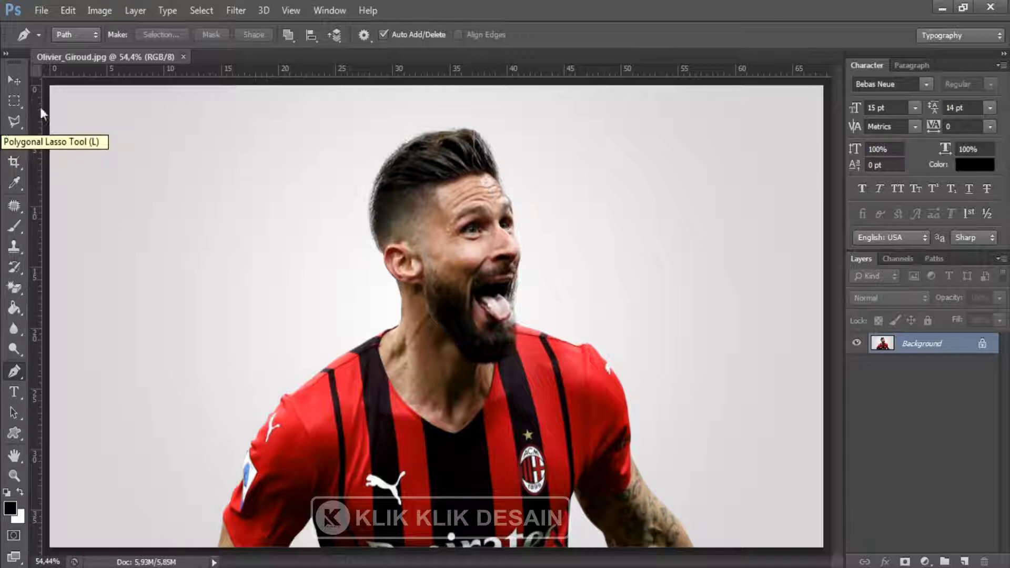
pyautogui.click(18, 144)
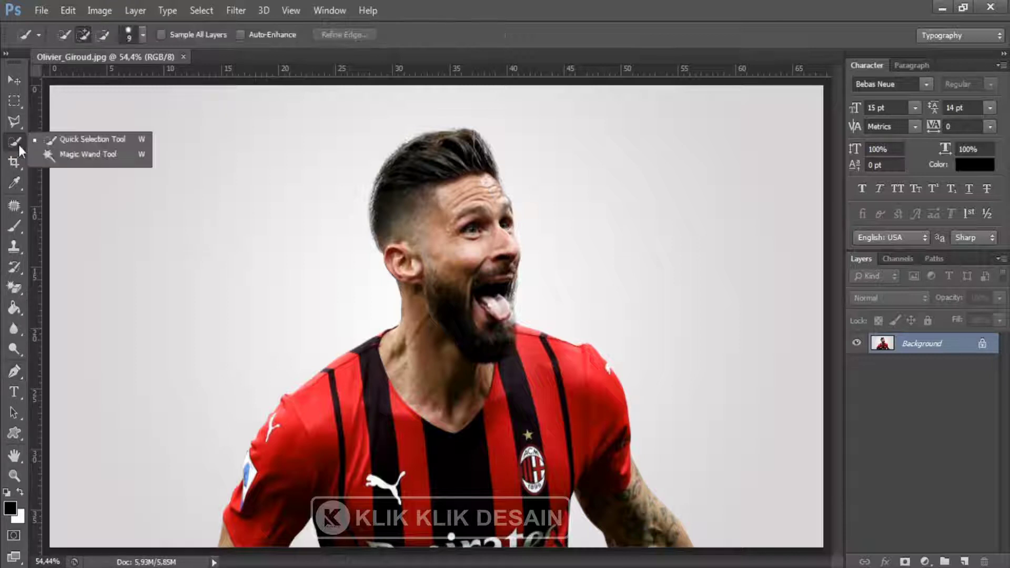
pyautogui.click(57, 146)
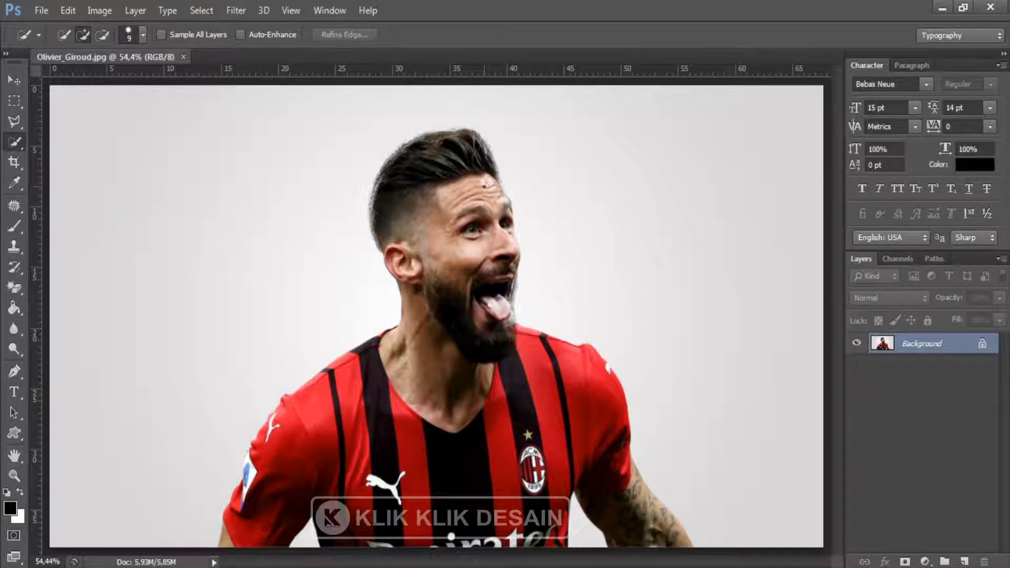
pyautogui.moveTo(489, 203)
pyautogui.mouseDown()
pyautogui.moveTo(398, 229)
pyautogui.moveTo(421, 307)
pyautogui.moveTo(395, 339)
pyautogui.mouseUp()
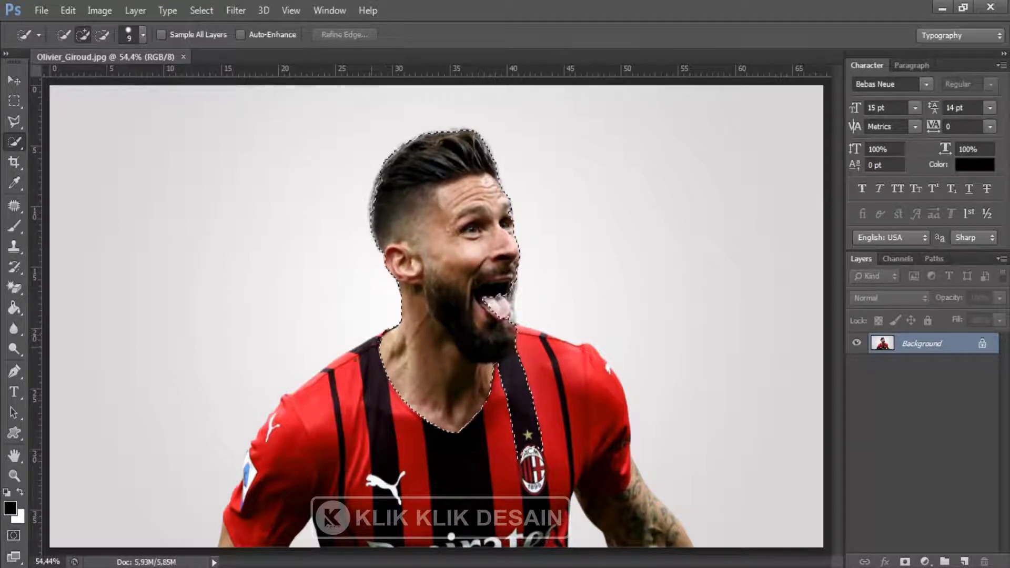
pyautogui.moveTo(389, 363)
pyautogui.mouseDown()
pyautogui.moveTo(323, 388)
pyautogui.moveTo(284, 425)
pyautogui.mouseUp()
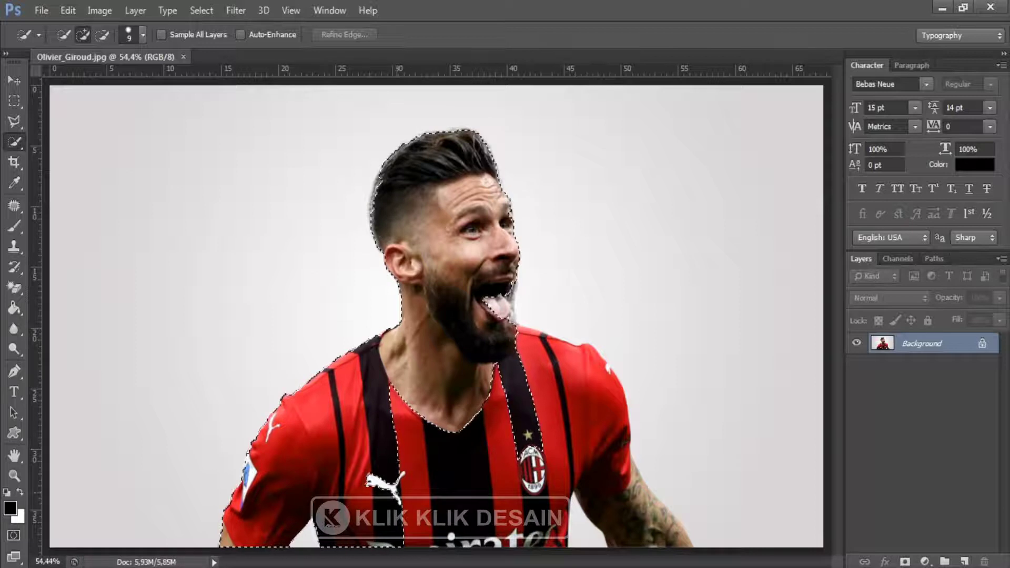
# Step: Extend the selection over the collar, central stripe, right shoulder and tattooed forearm
pyautogui.click(404, 391)
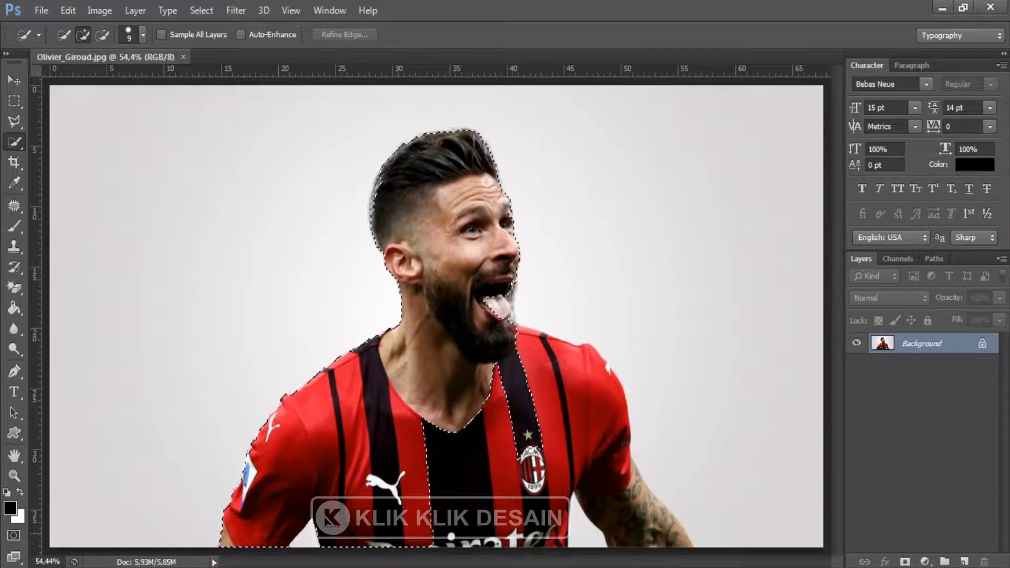
pyautogui.moveTo(459, 430); pyautogui.dragTo(529, 486)
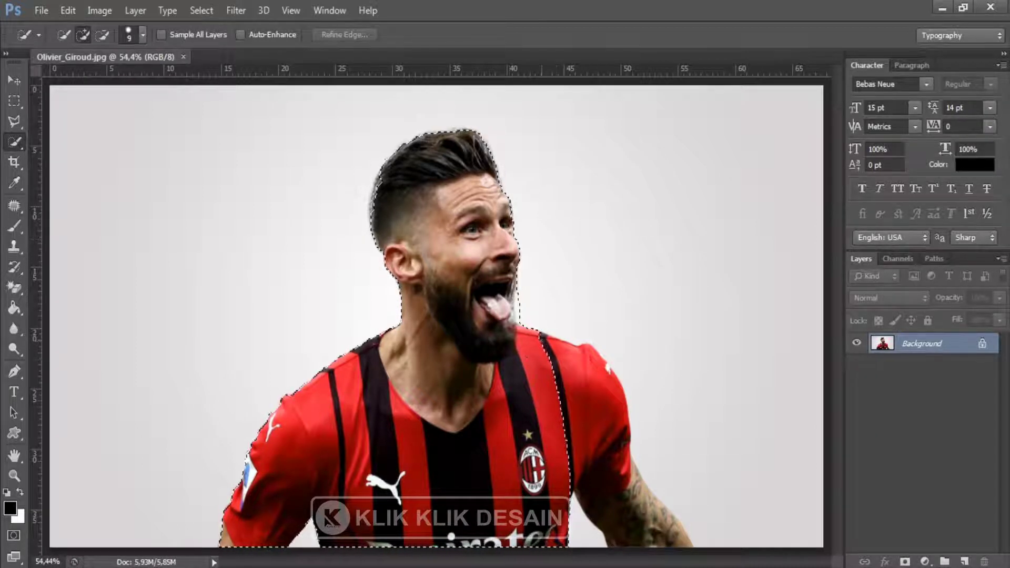
pyautogui.click(566, 353)
pyautogui.moveTo(566, 362); pyautogui.dragTo(626, 474)
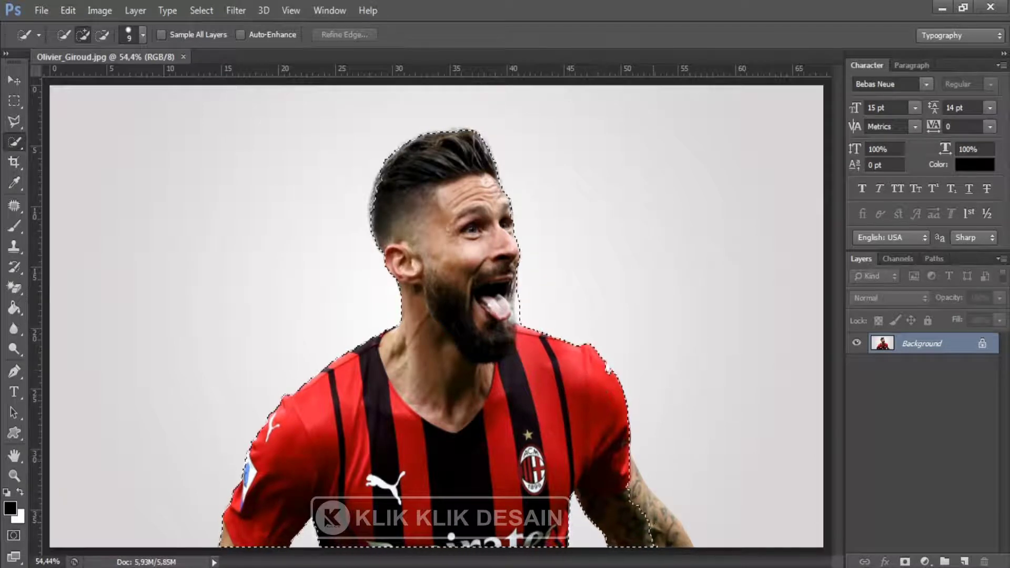
pyautogui.moveTo(638, 473); pyautogui.dragTo(676, 525)
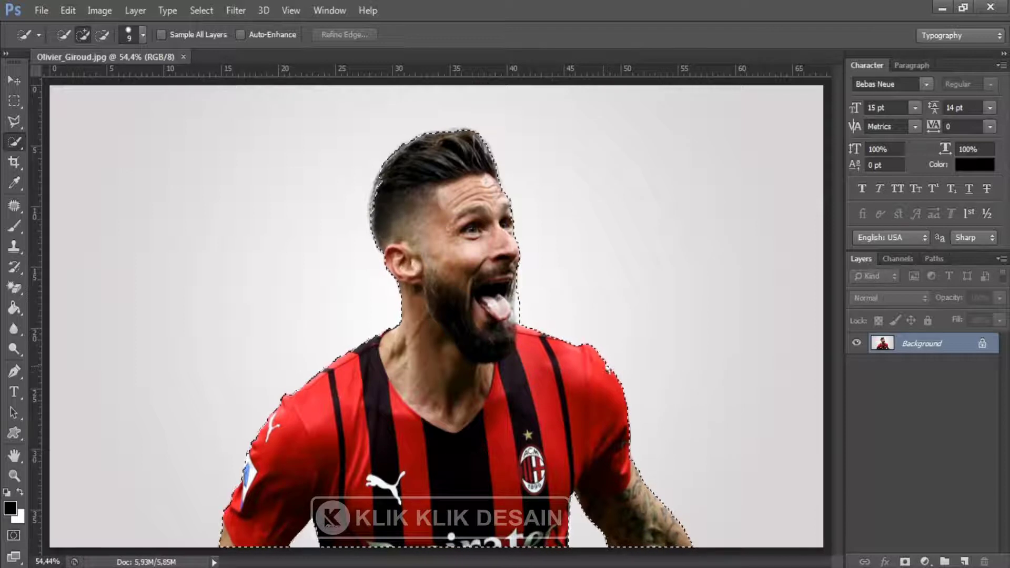
pyautogui.moveTo(676, 526); pyautogui.dragTo(683, 536)
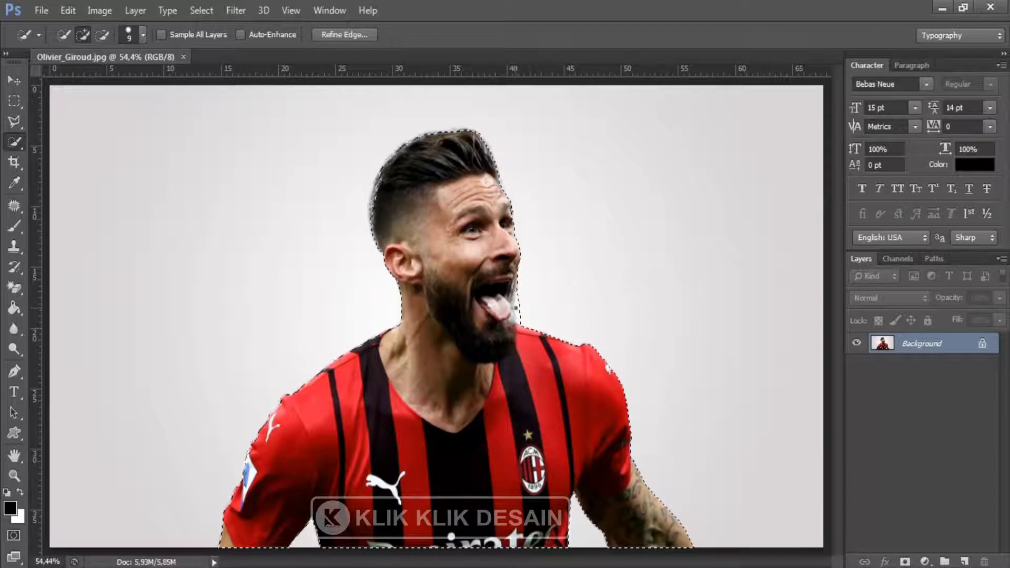
pyautogui.press('alt')
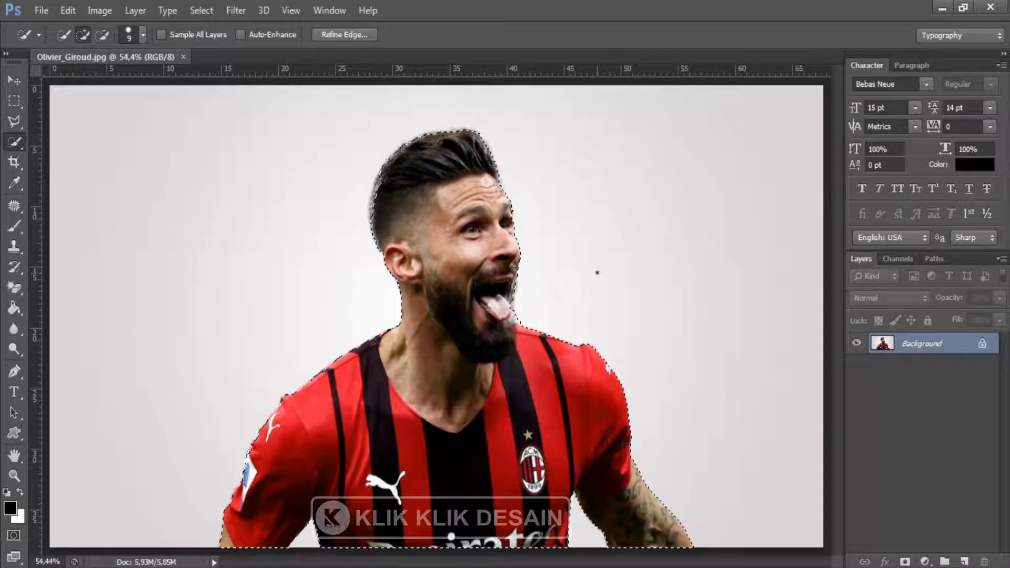
# Step: In Refine Edge, preview on black and brush the beard and hair edges at size 60
pyautogui.click(353, 37)
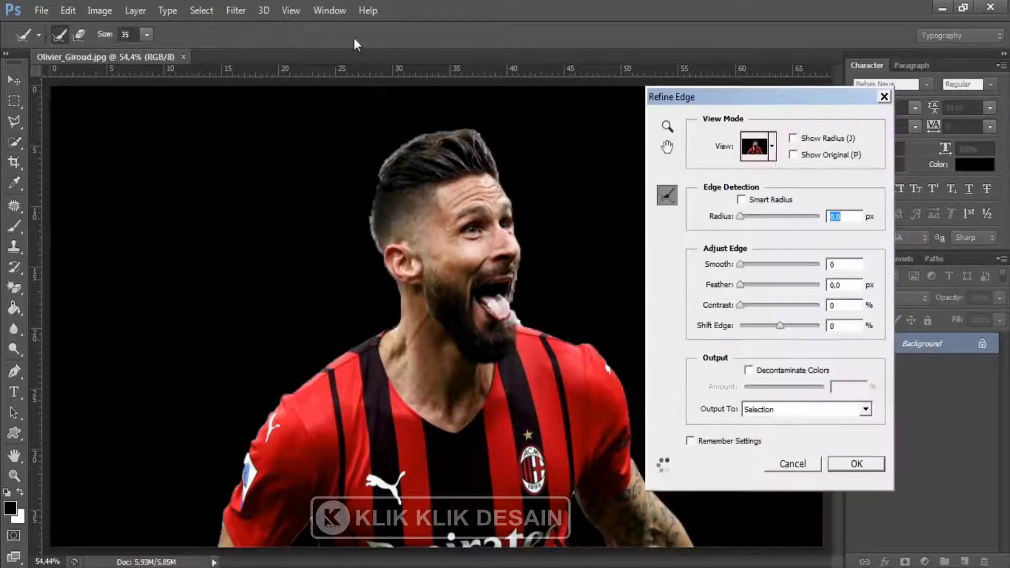
pyautogui.click(772, 147)
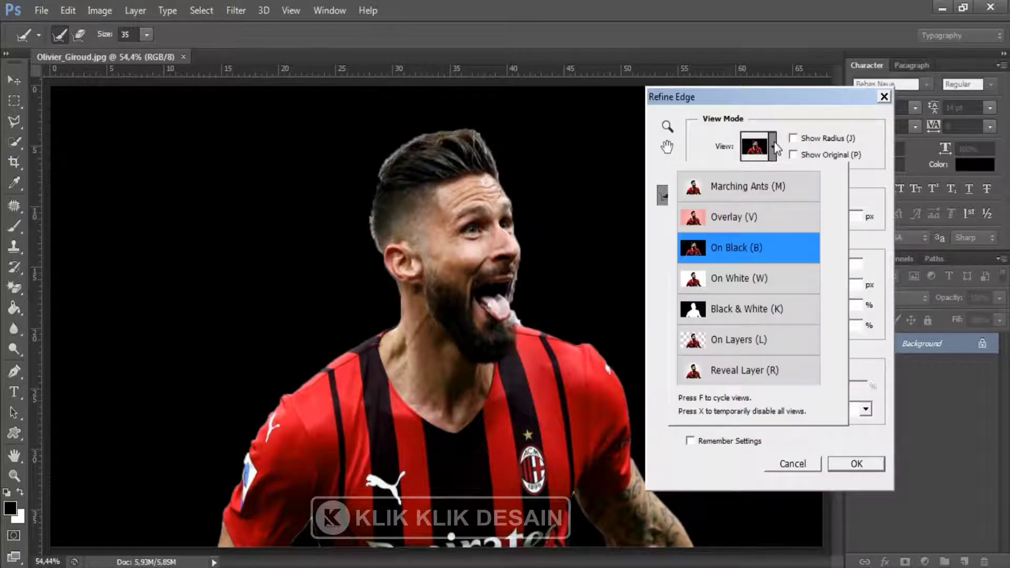
pyautogui.click(772, 150)
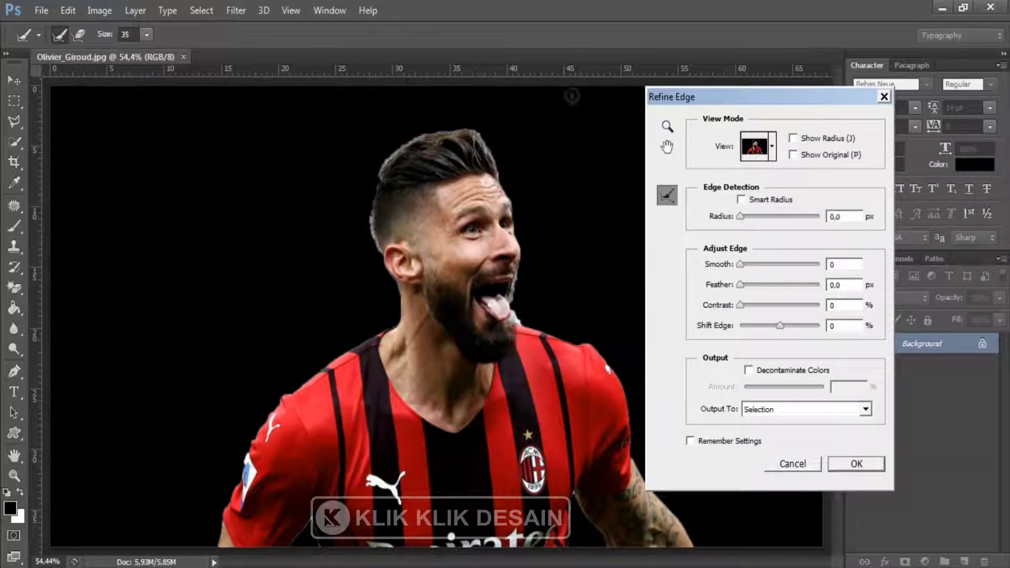
pyautogui.press(']')
pyautogui.press(']')
pyautogui.press(']')
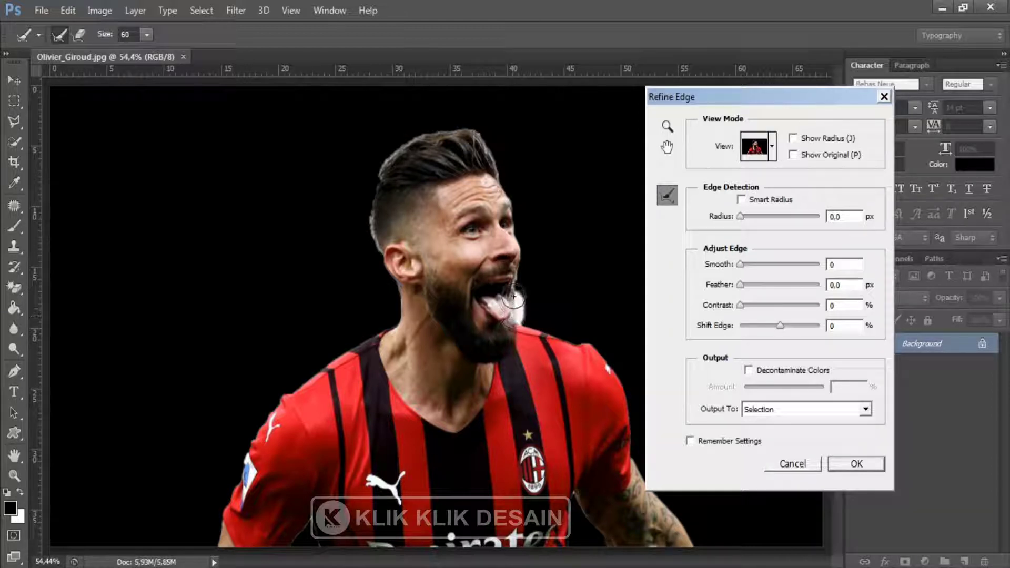
pyautogui.moveTo(513, 315); pyautogui.dragTo(510, 253)
pyautogui.moveTo(494, 186)
pyautogui.mouseDown()
pyautogui.moveTo(391, 152)
pyautogui.moveTo(370, 250)
pyautogui.mouseUp()
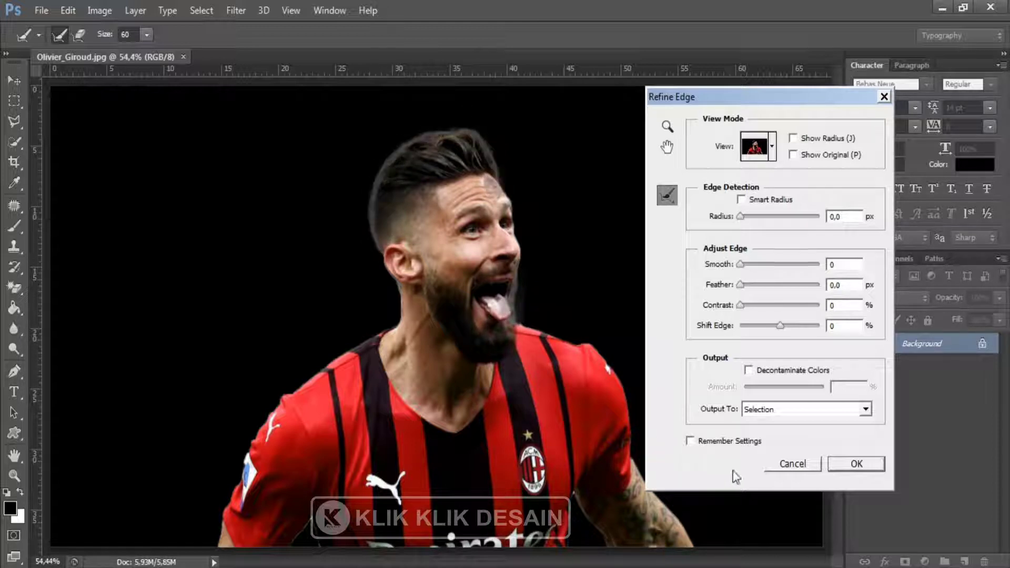
# Step: Enable Decontaminate Colors at 100% and output to a new layer with layer mask
pyautogui.click(748, 370)
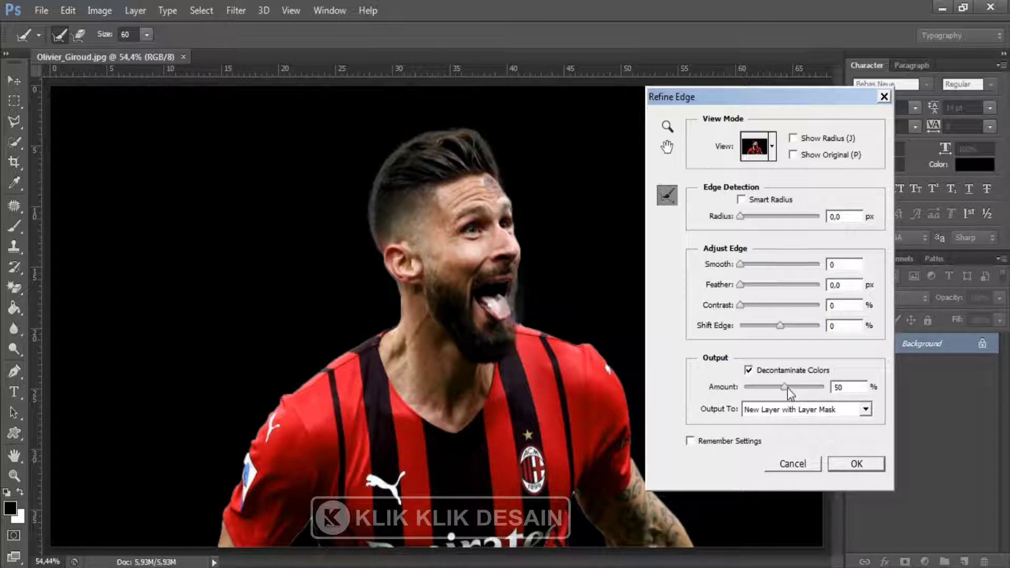
pyautogui.moveTo(792, 388); pyautogui.dragTo(812, 387)
pyautogui.moveTo(770, 388); pyautogui.dragTo(824, 387)
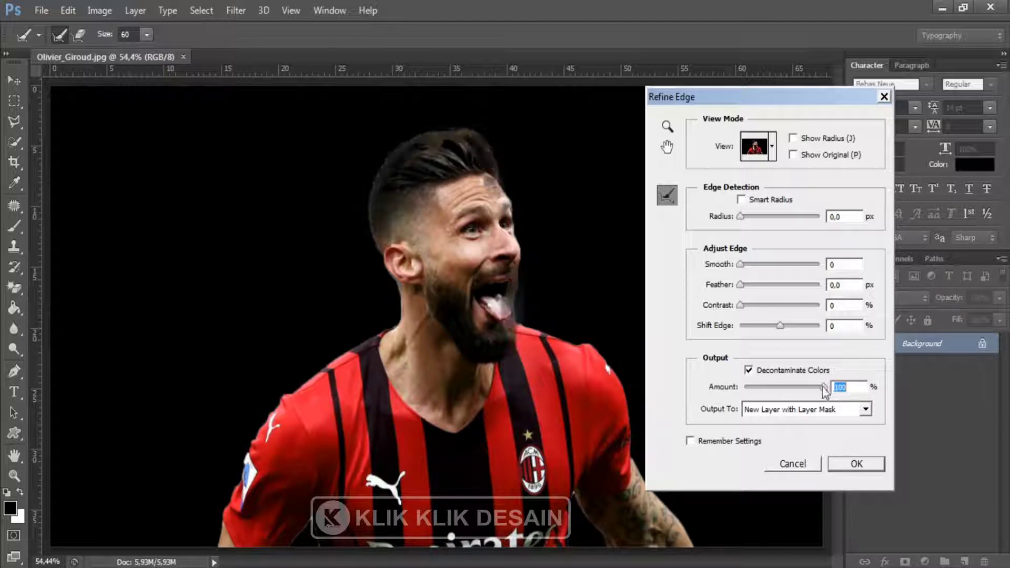
pyautogui.click(855, 463)
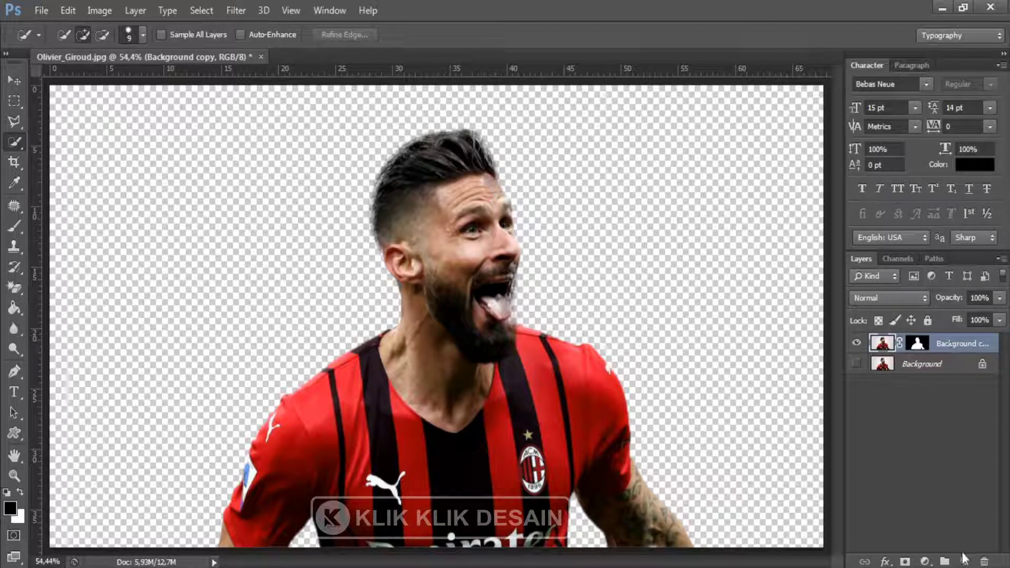
# Step: Rasterize Background copy, merge it with Layer 1, and name the result OBJEK
pyautogui.rightClick(943, 352)
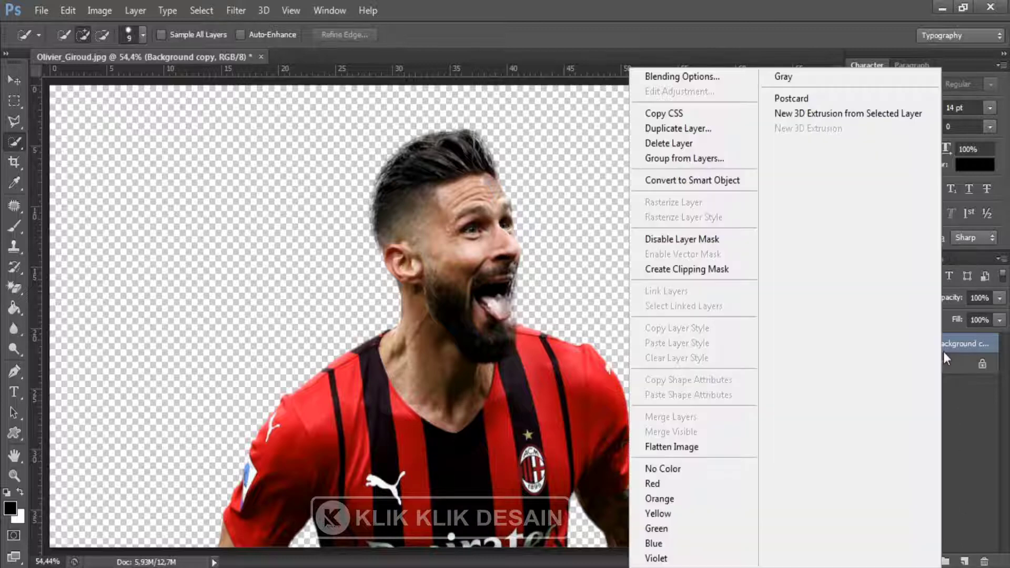
pyautogui.click(756, 201)
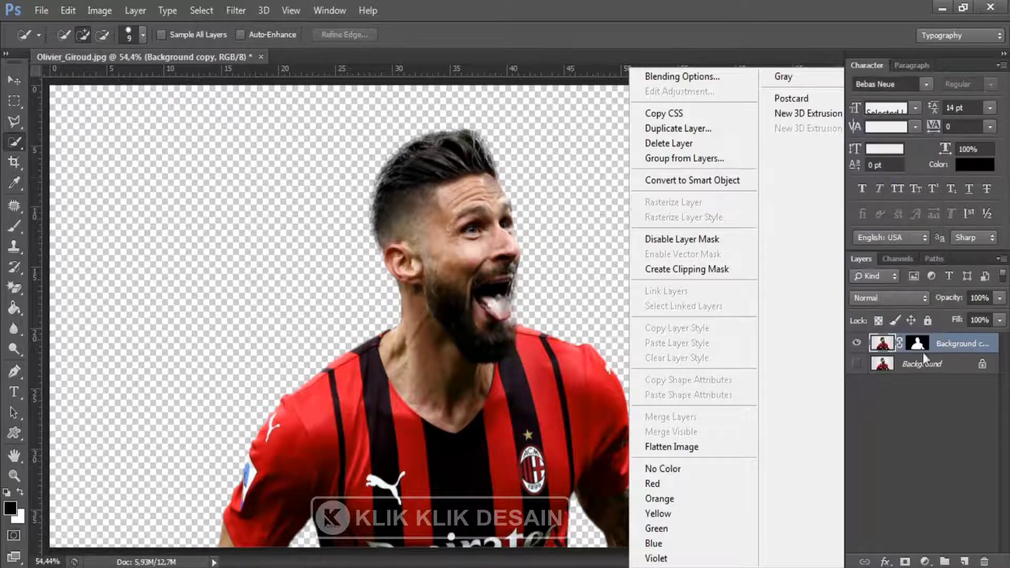
pyautogui.click(964, 561)
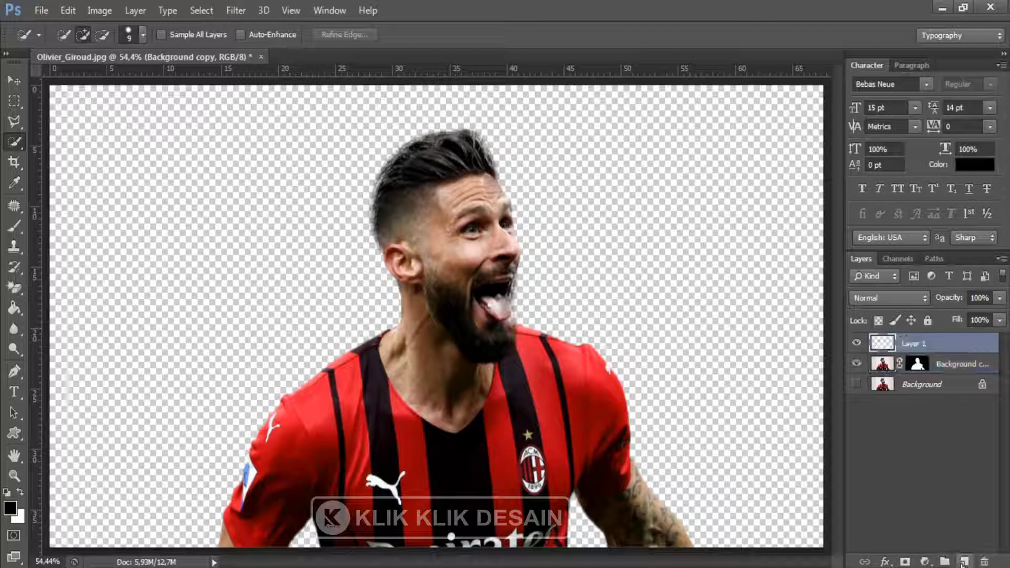
pyautogui.keyDown('shift'); pyautogui.click(952, 368); pyautogui.keyUp('shift')
pyautogui.rightClick(951, 368)
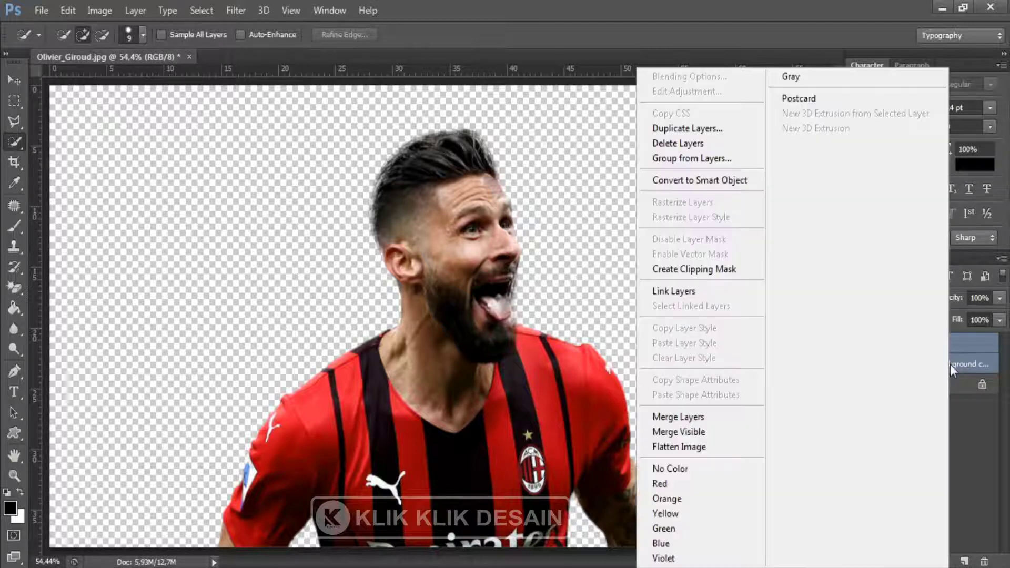
pyautogui.click(690, 417)
pyautogui.doubleClick(909, 344)
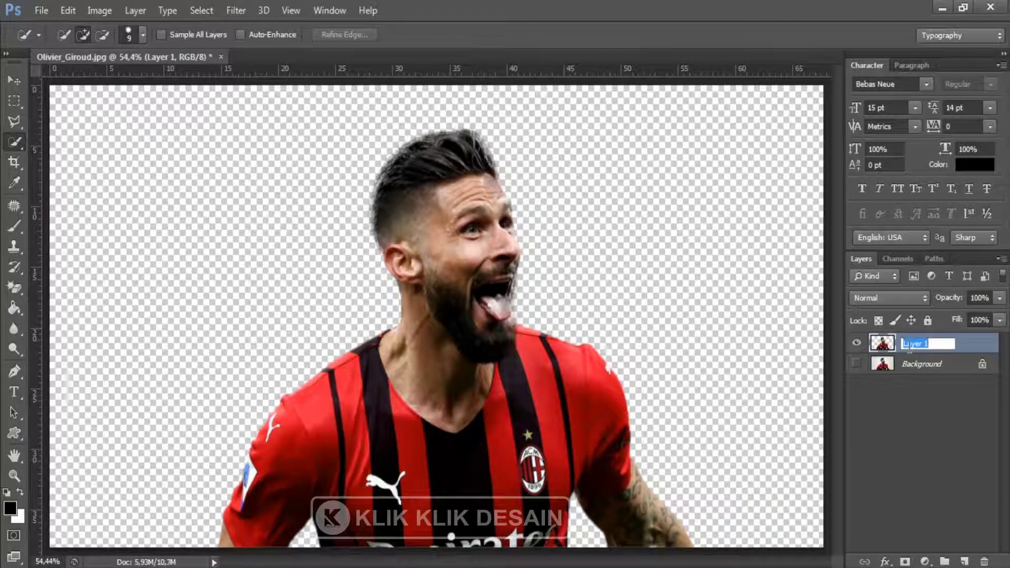
pyautogui.write('OBJEK')
pyautogui.press('Return')
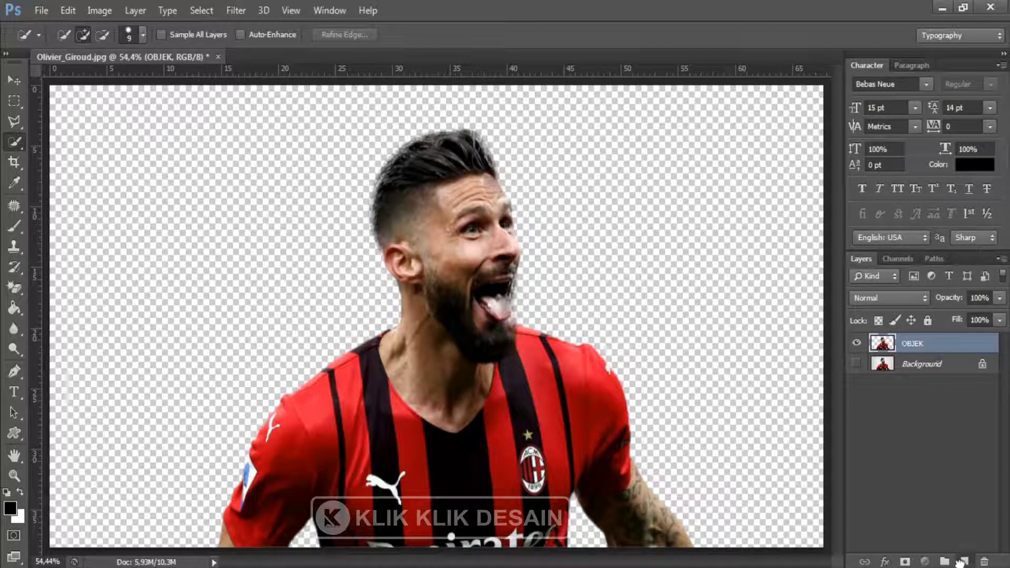
# Step: Duplicate OBJEK and rename the original layer DISPERSION
pyautogui.moveTo(937, 351); pyautogui.dragTo(964, 561)
pyautogui.doubleClick(913, 364)
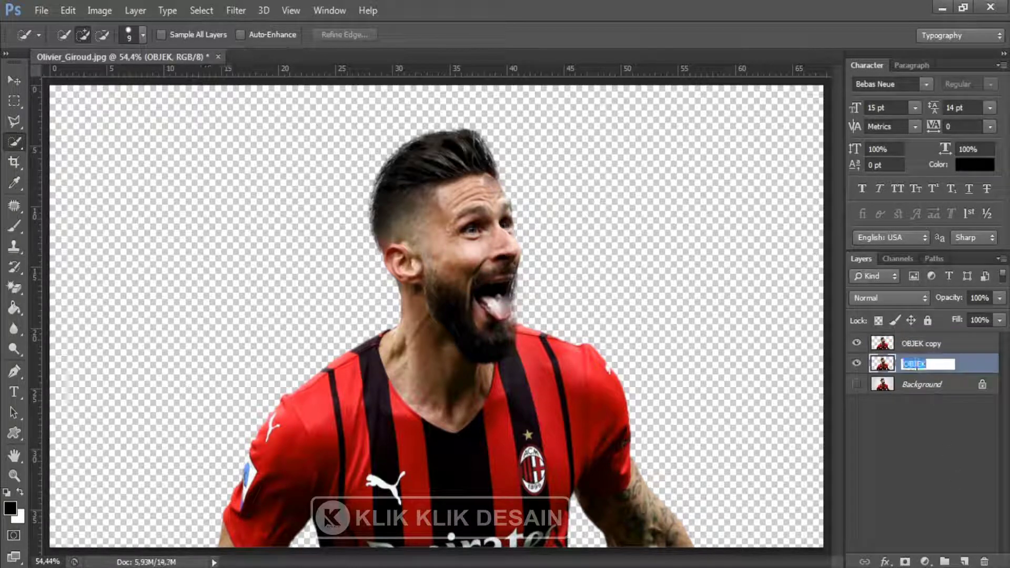
pyautogui.write('DISPERSION')
pyautogui.press('Return')
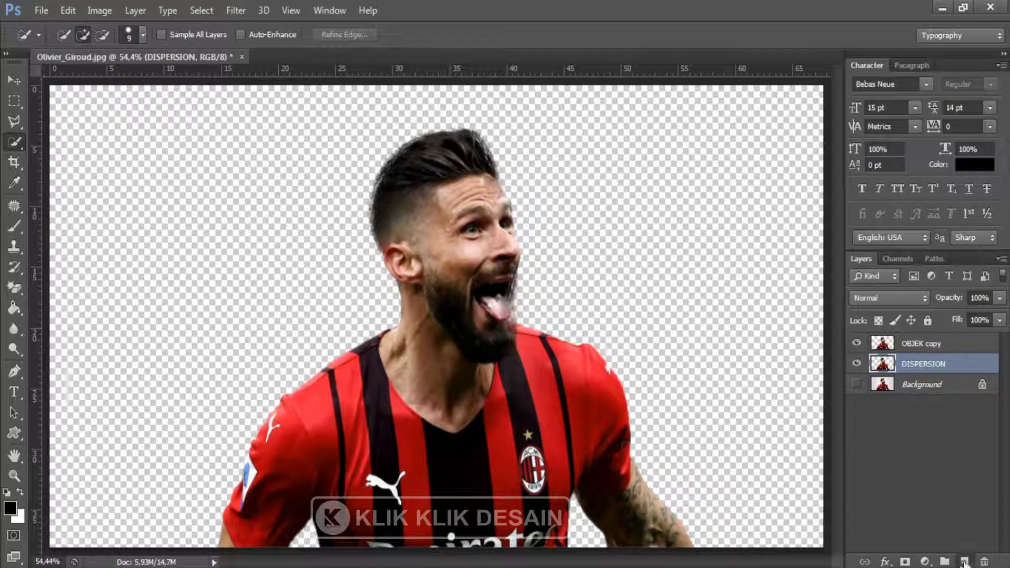
# Step: Add an empty layer named BACKGROUND and move it below DISPERSION
pyautogui.click(964, 561)
pyautogui.doubleClick(913, 364)
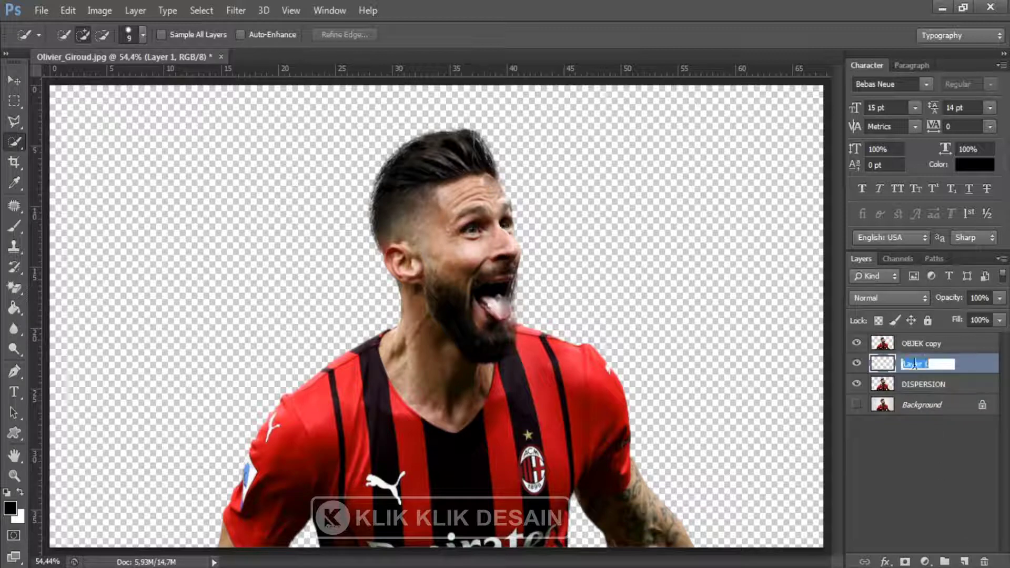
pyautogui.write('BACKGRO')
pyautogui.write('UND')
pyautogui.press('Return')
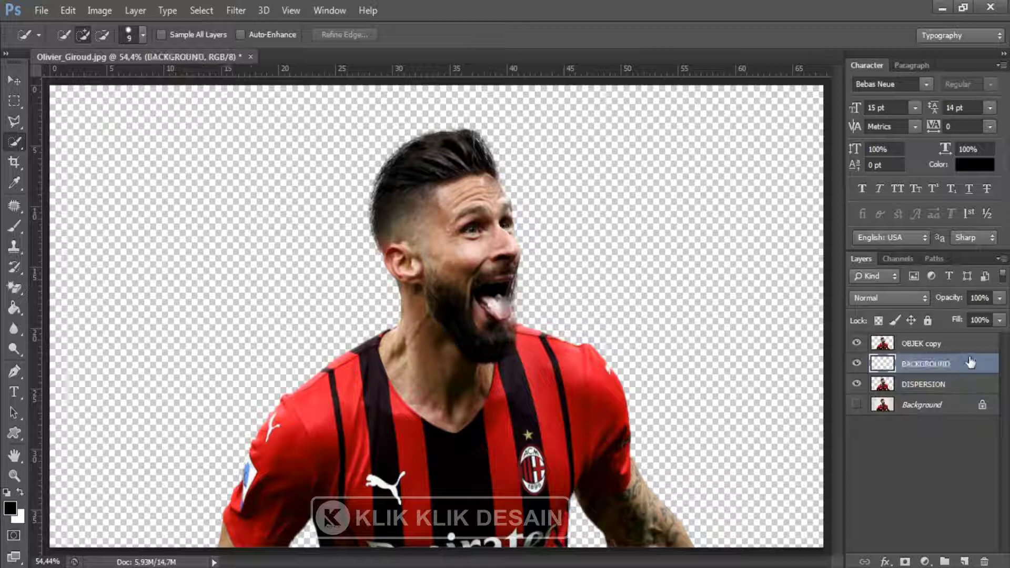
pyautogui.moveTo(967, 362); pyautogui.dragTo(958, 395)
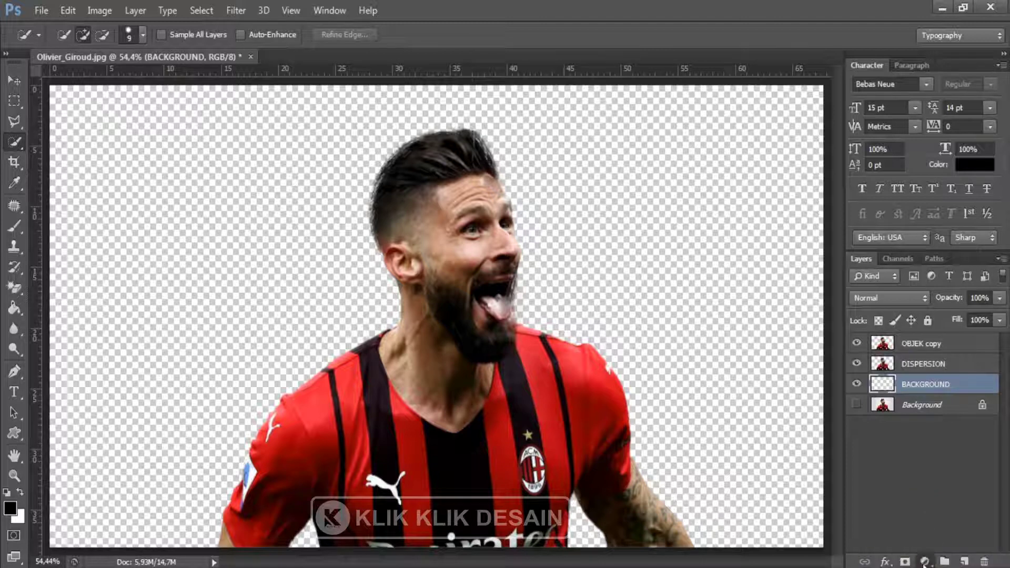
# Step: Add a Black-White Gradient fill layer with its dark stop changed to c3c3c3
pyautogui.click(924, 562)
pyautogui.click(938, 277)
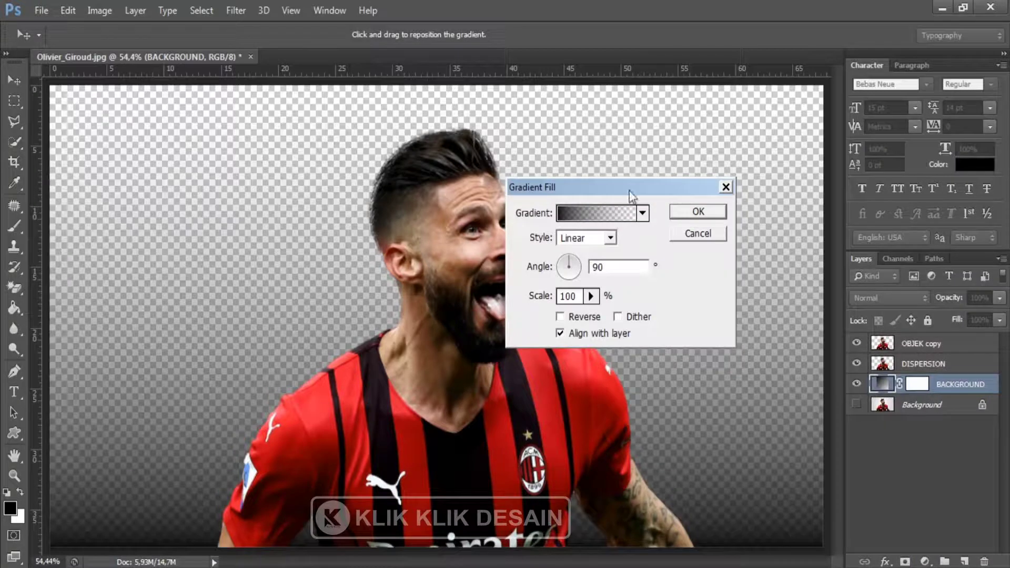
pyautogui.moveTo(631, 188); pyautogui.dragTo(762, 160)
pyautogui.click(773, 180)
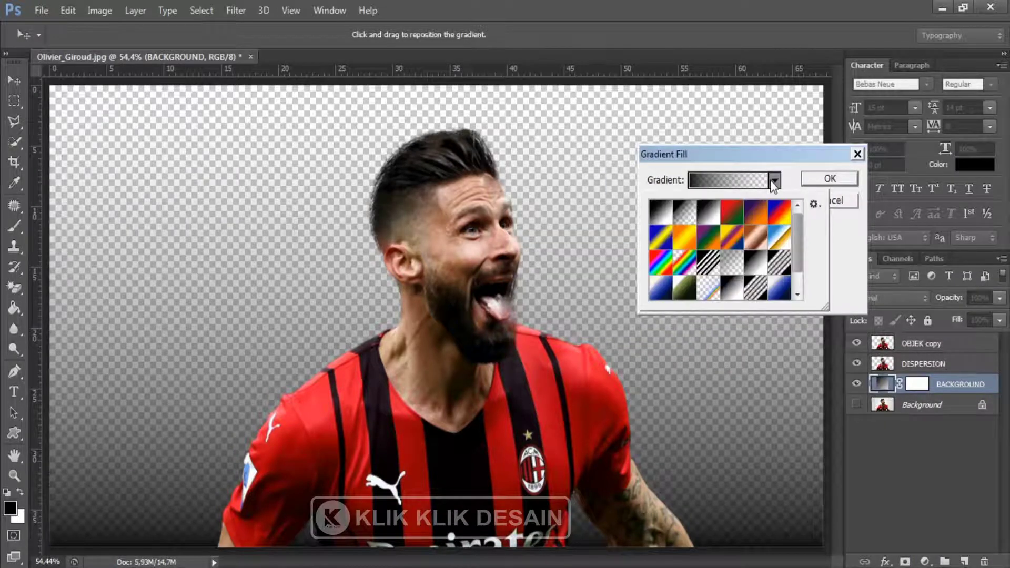
pyautogui.click(709, 211)
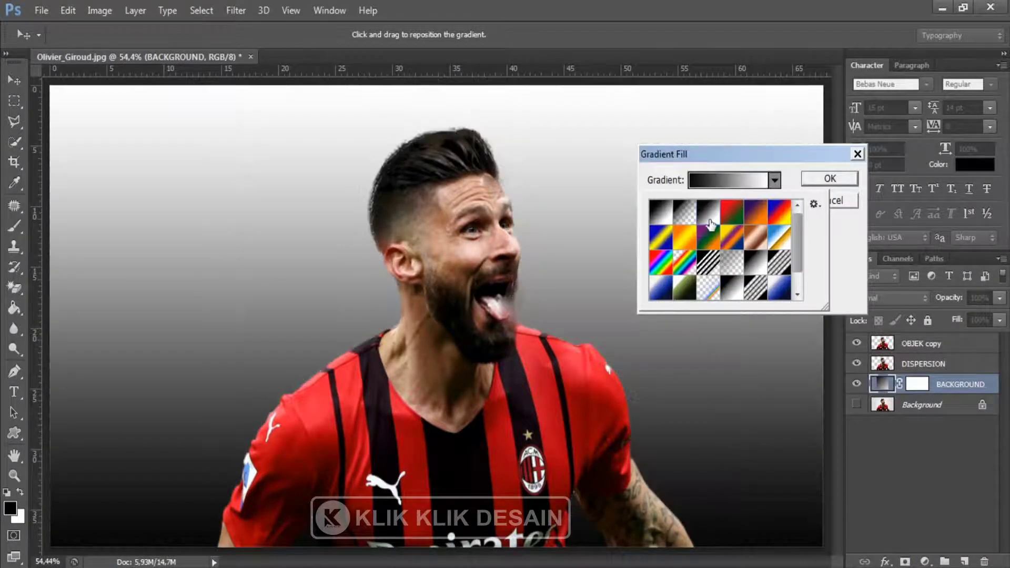
pyautogui.click(726, 180)
pyautogui.click(662, 381)
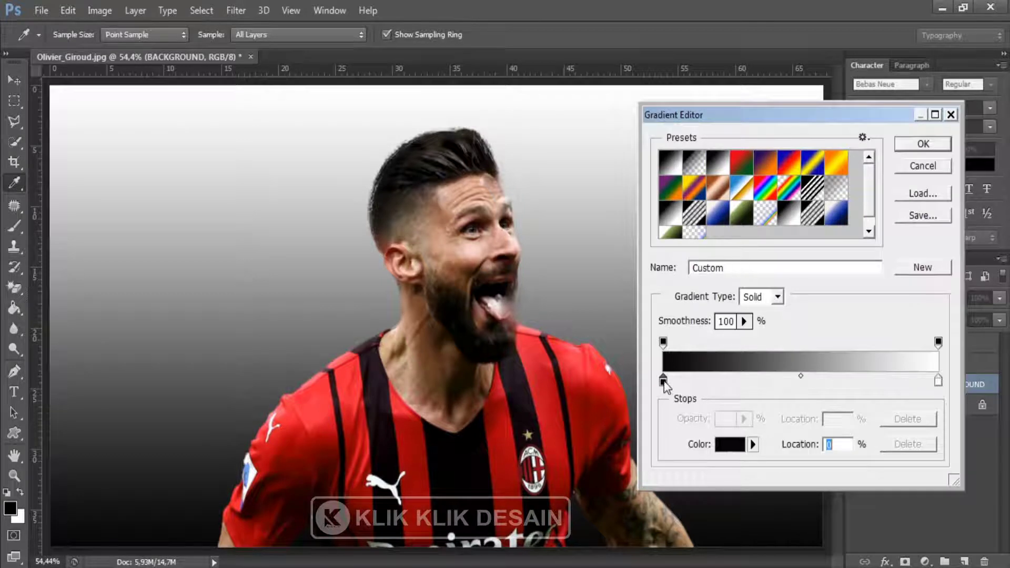
pyautogui.click(728, 445)
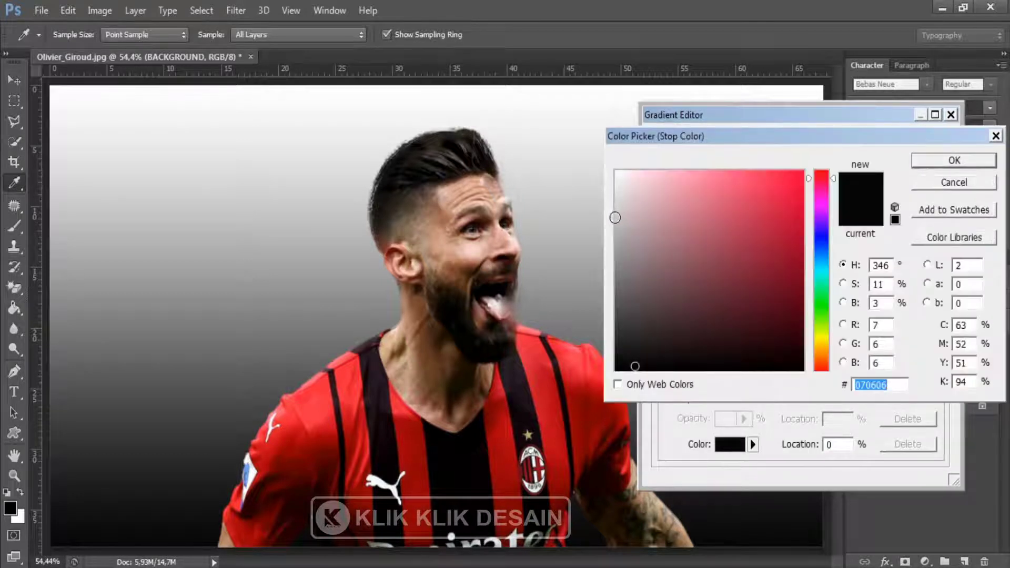
pyautogui.write('c3c3c3')
pyautogui.click(953, 161)
pyautogui.click(921, 143)
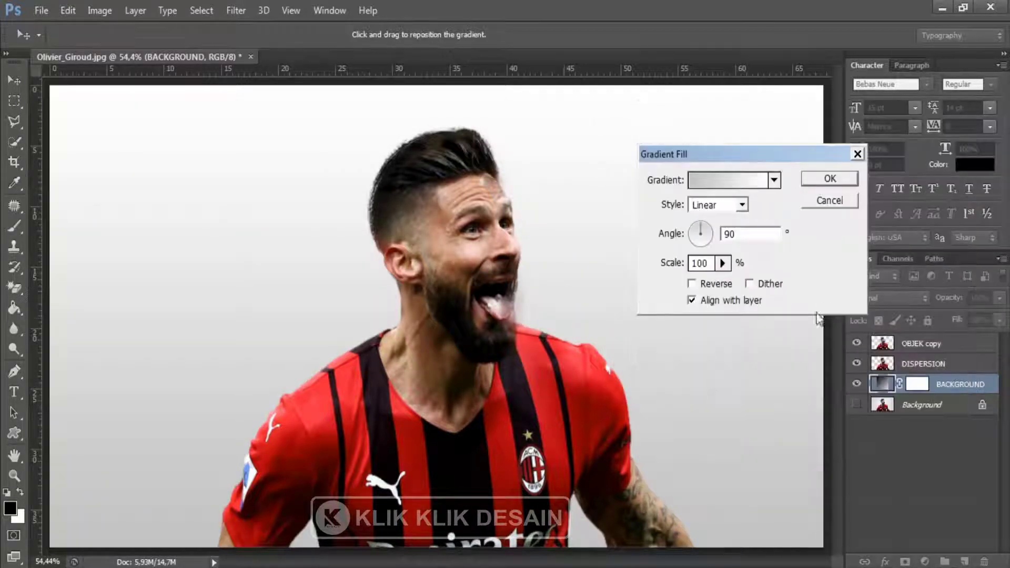
# Step: Make the gradient radial and reversed, with its scale raised to 209%
pyautogui.click(742, 206)
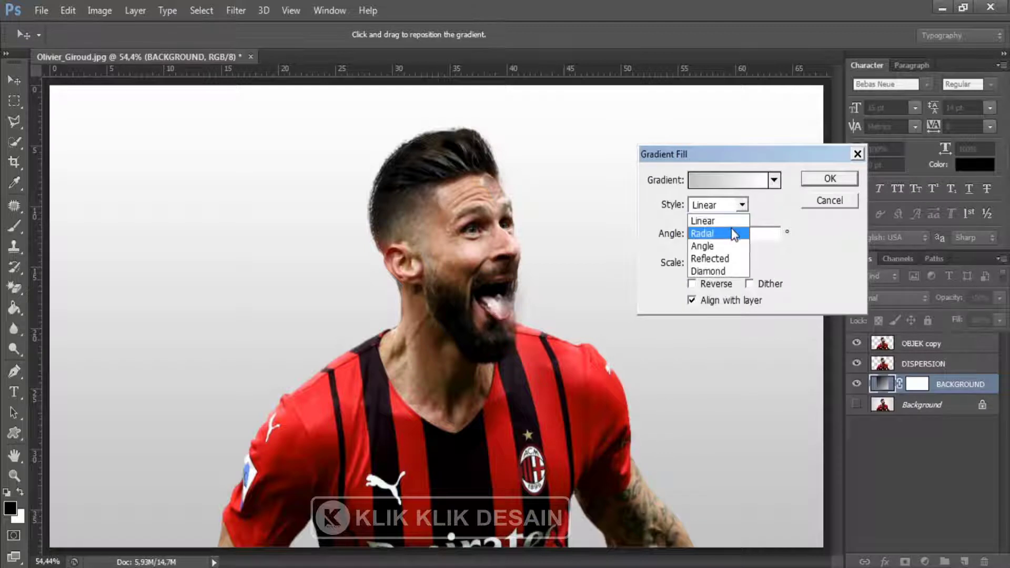
pyautogui.click(705, 233)
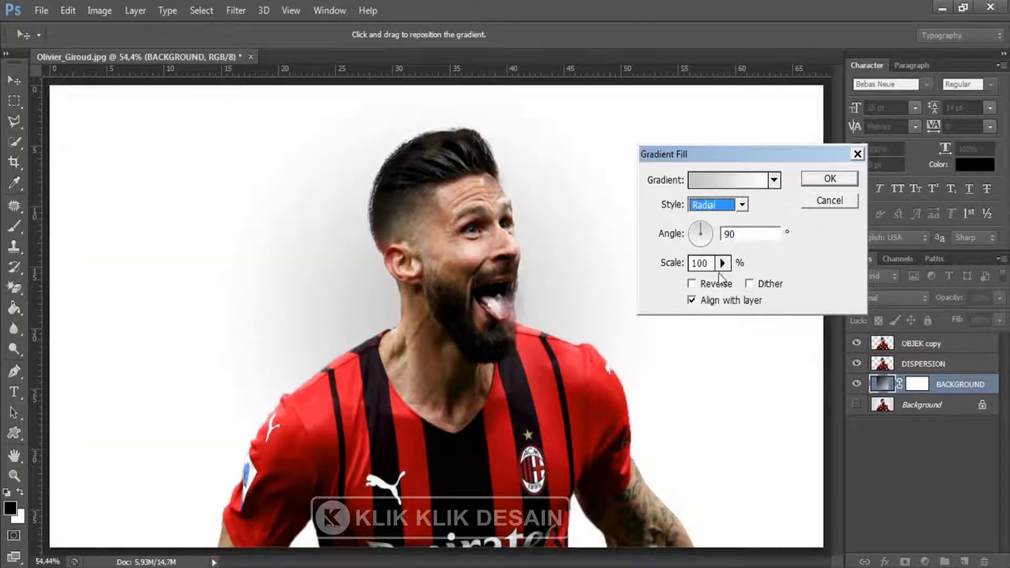
pyautogui.click(692, 284)
pyautogui.click(720, 265)
pyautogui.moveTo(722, 280); pyautogui.dragTo(731, 282)
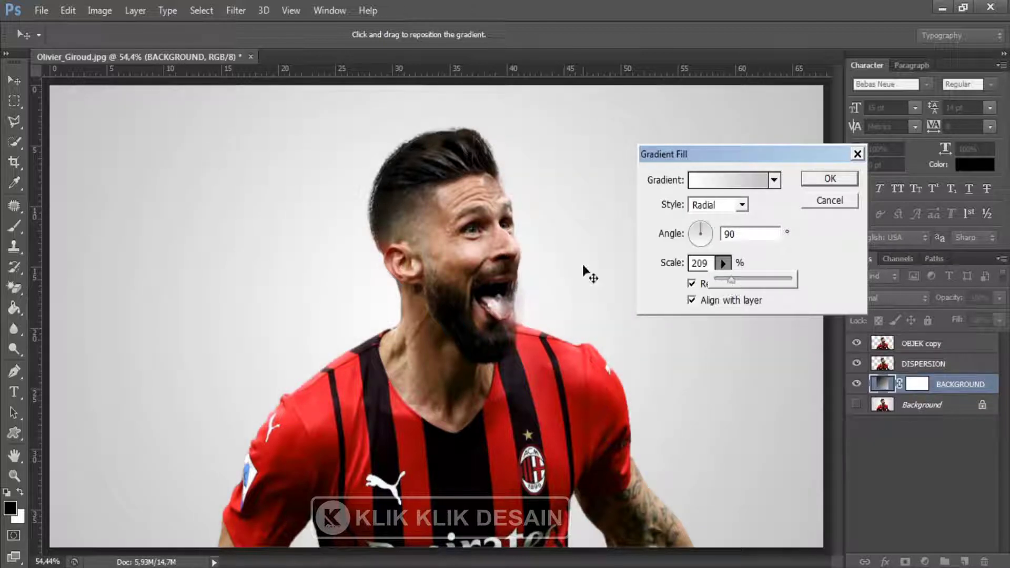
pyautogui.click(857, 181)
# Step: Apply the gradient fill, hide OBJEK copy, and make DISPERSION the active layer
pyautogui.press('Return')
pyautogui.press('w')
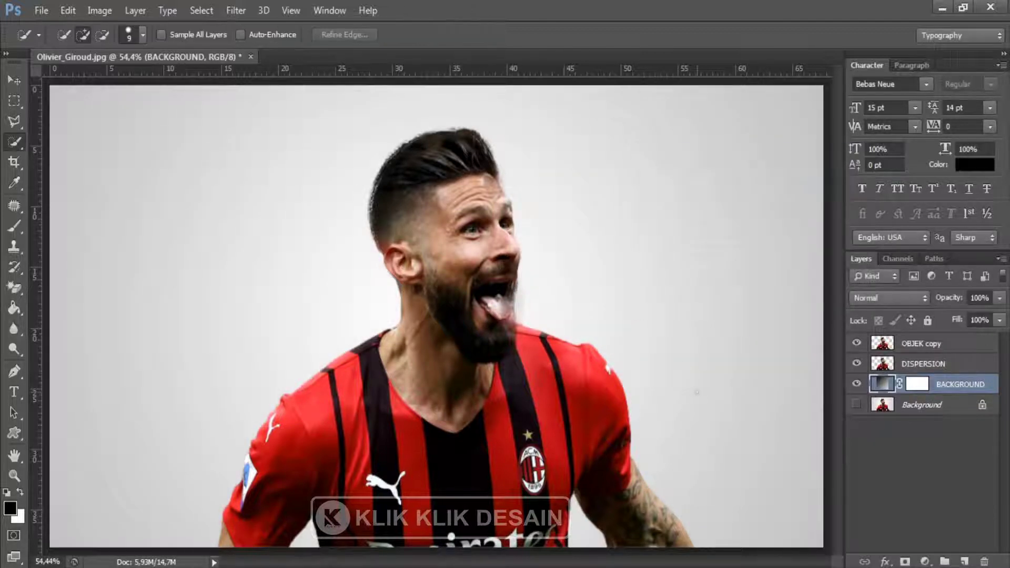
pyautogui.click(936, 365)
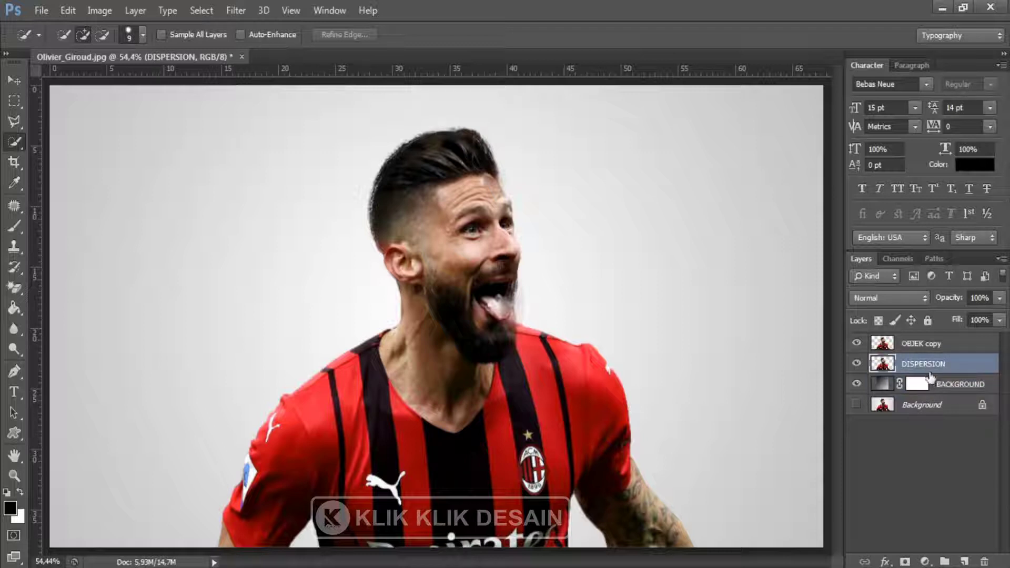
pyautogui.click(930, 346)
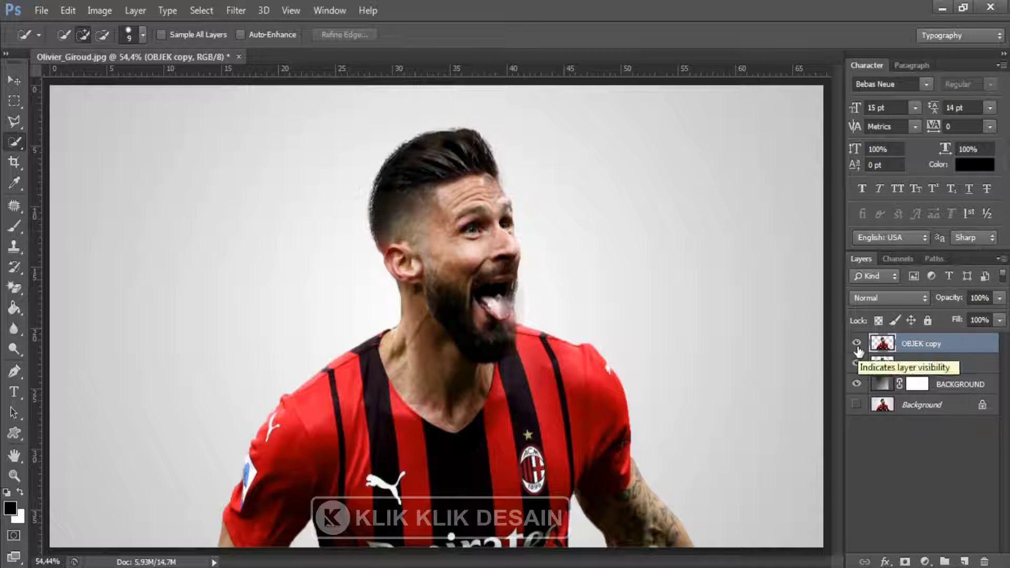
pyautogui.click(856, 344)
pyautogui.click(917, 371)
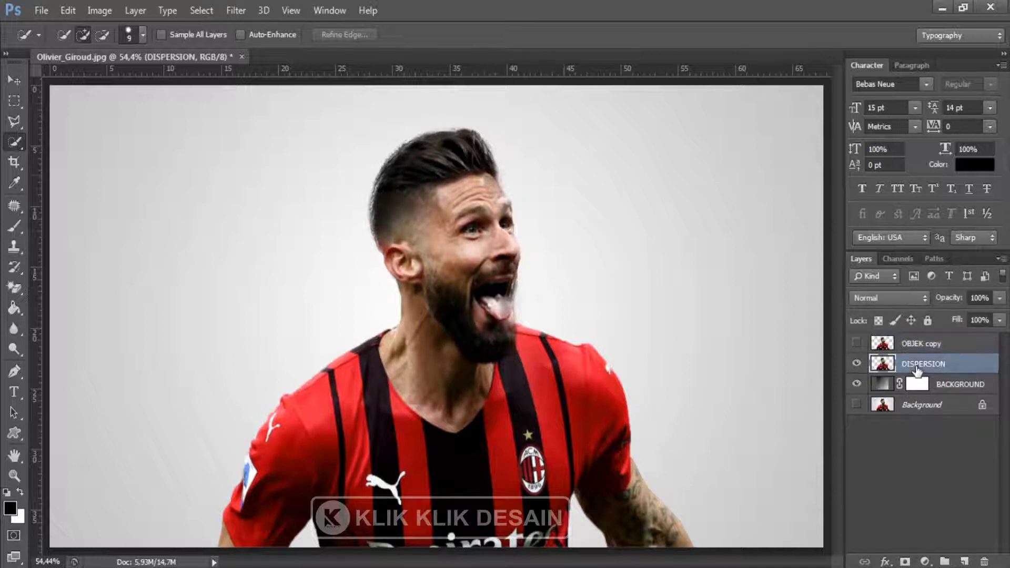
# Step: In Liquify, Forward Warp the player's hair into a large spike toward the top-left
pyautogui.click(238, 17)
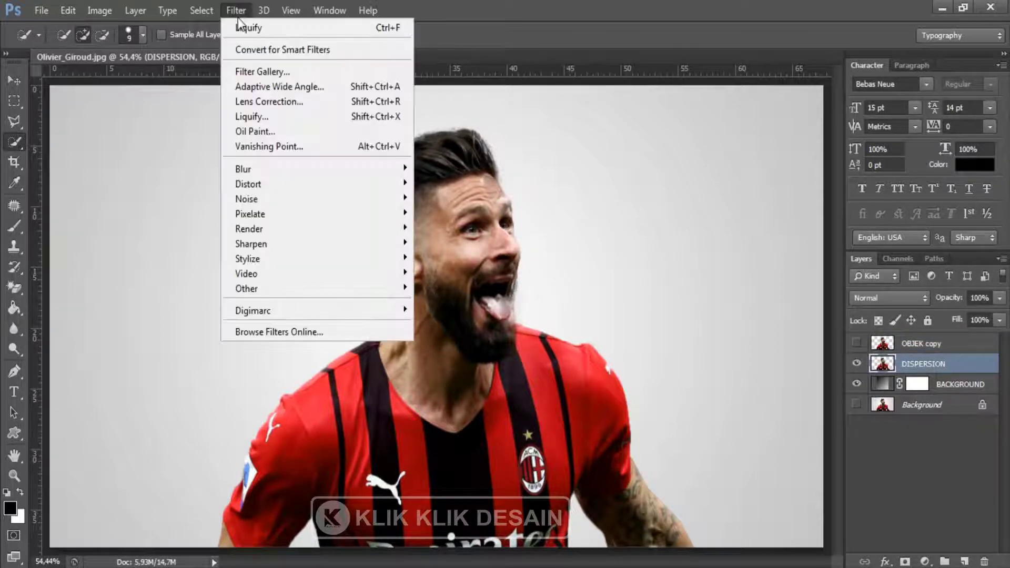
pyautogui.click(264, 117)
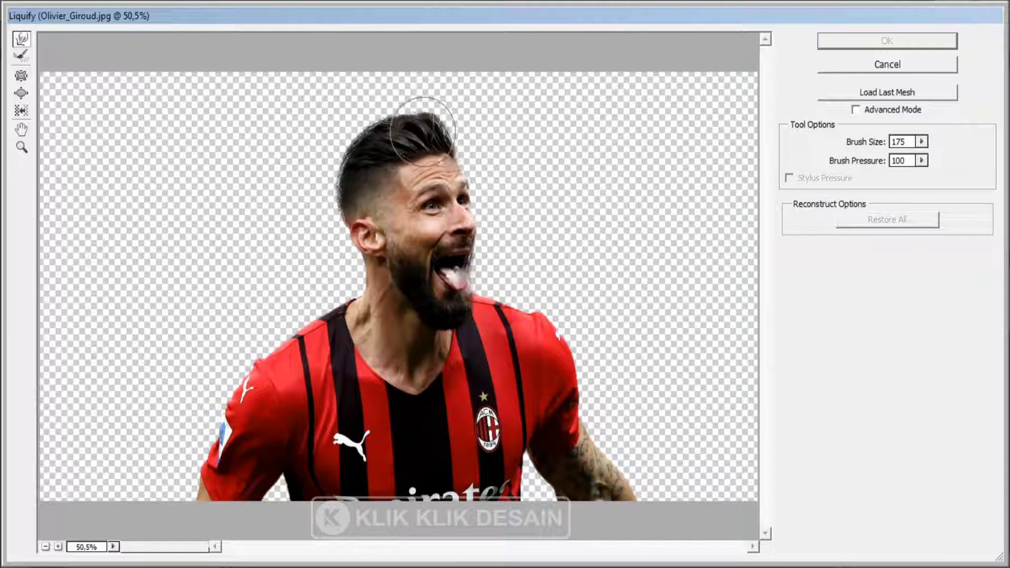
pyautogui.moveTo(422, 129); pyautogui.dragTo(254, 62)
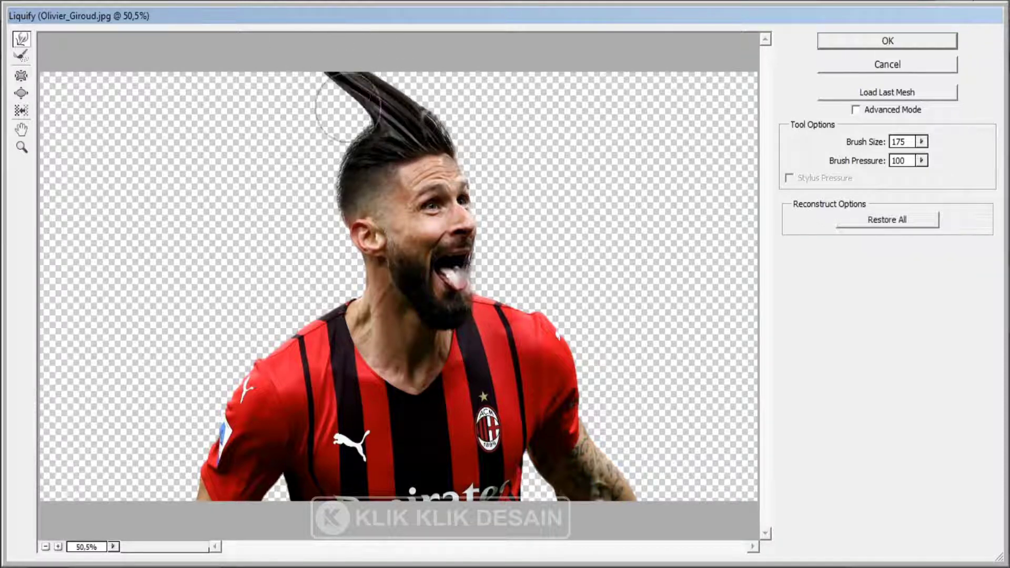
pyautogui.moveTo(365, 130); pyautogui.dragTo(263, 35)
pyautogui.moveTo(333, 147); pyautogui.dragTo(248, 80)
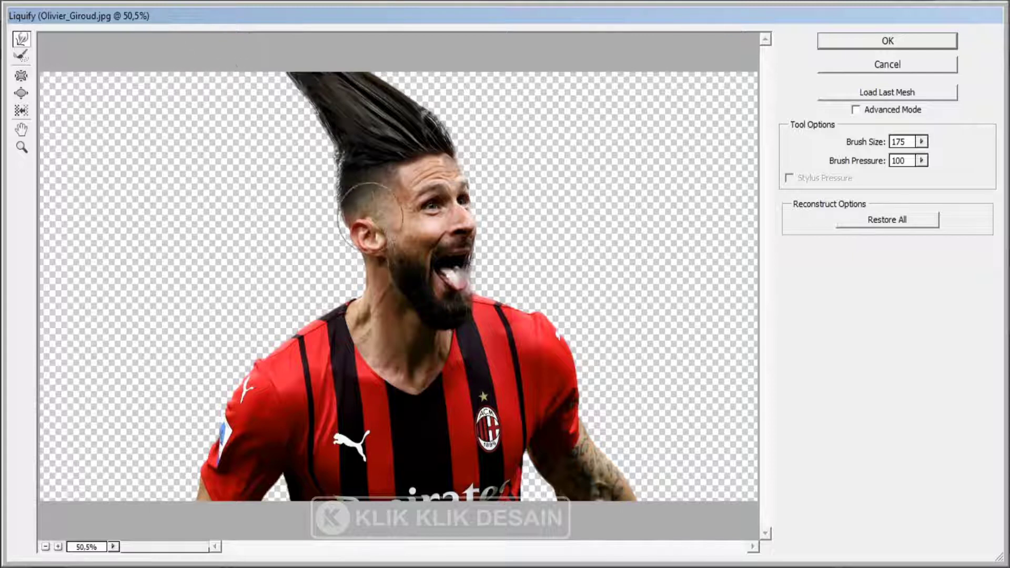
pyautogui.moveTo(361, 216); pyautogui.dragTo(210, 86)
pyautogui.moveTo(333, 162); pyautogui.dragTo(165, 68)
pyautogui.moveTo(284, 126)
pyautogui.mouseDown()
pyautogui.moveTo(153, 52)
pyautogui.moveTo(184, 54)
pyautogui.mouseUp()
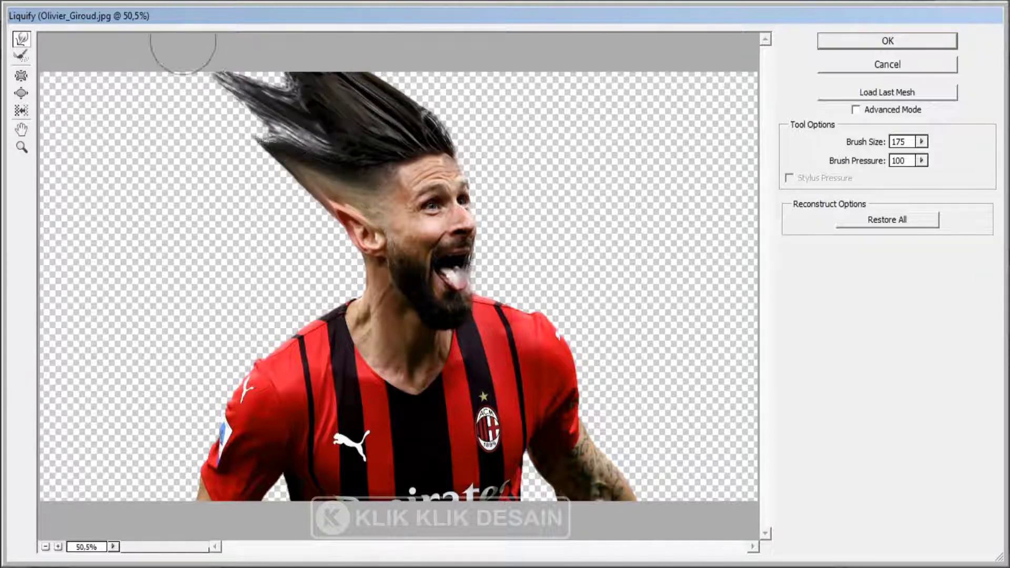
pyautogui.moveTo(325, 157); pyautogui.dragTo(216, 73)
pyautogui.moveTo(315, 126); pyautogui.dragTo(243, 86)
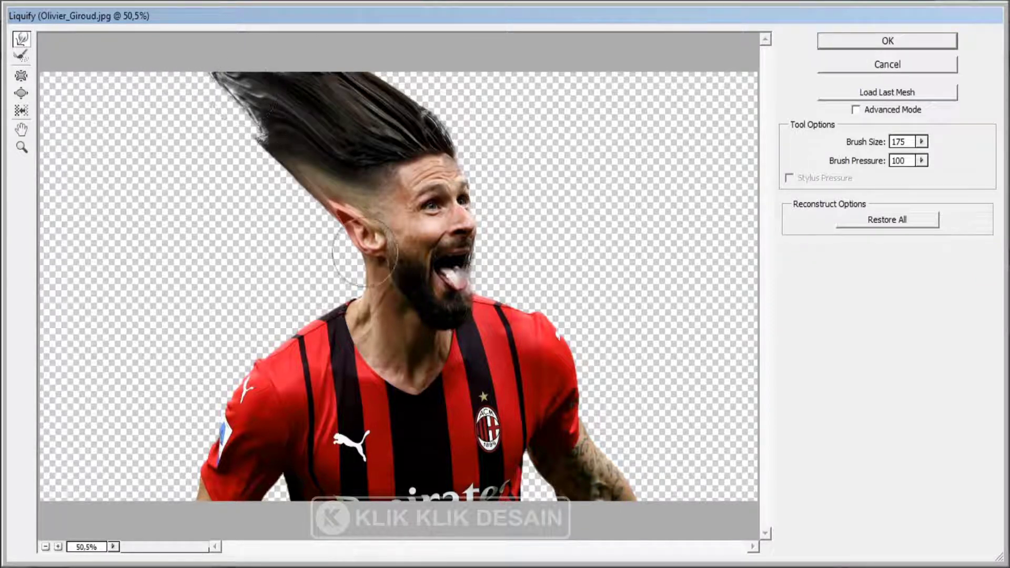
# Step: Stretch the ear and neck into a long rippled spike reaching the top-left edge
pyautogui.moveTo(366, 252); pyautogui.dragTo(281, 225)
pyautogui.moveTo(347, 237); pyautogui.dragTo(237, 163)
pyautogui.moveTo(336, 221); pyautogui.dragTo(220, 121)
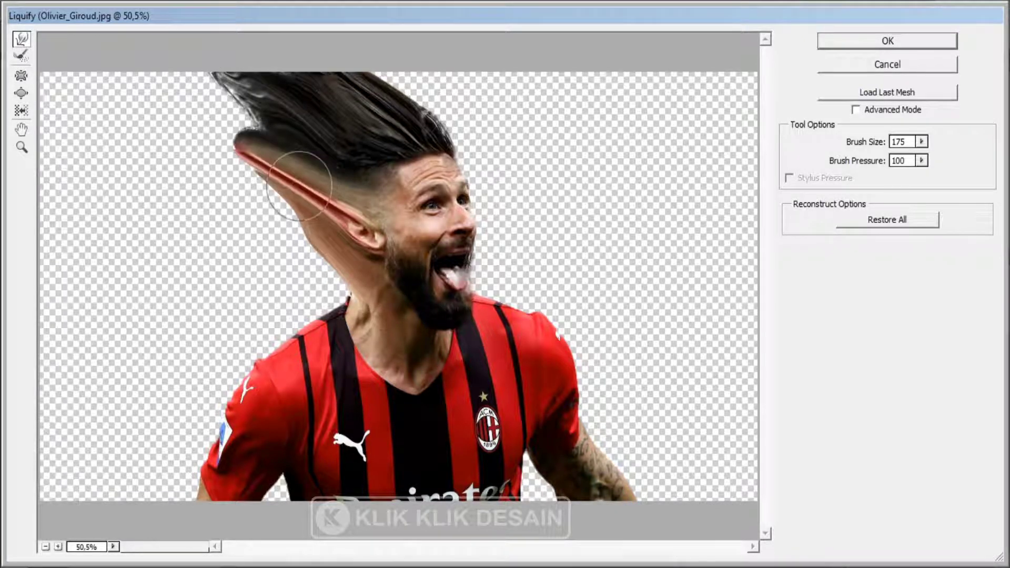
pyautogui.moveTo(305, 179); pyautogui.dragTo(205, 79)
pyautogui.moveTo(268, 162); pyautogui.dragTo(252, 203)
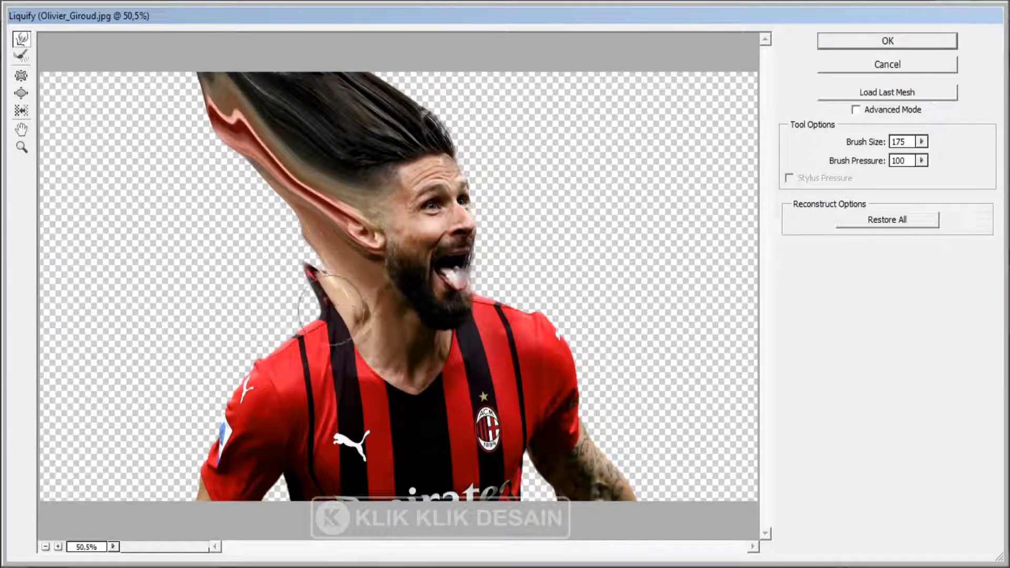
pyautogui.moveTo(347, 310)
pyautogui.mouseDown()
pyautogui.moveTo(327, 257)
pyautogui.moveTo(210, 126)
pyautogui.mouseUp()
pyautogui.moveTo(273, 200); pyautogui.dragTo(158, 68)
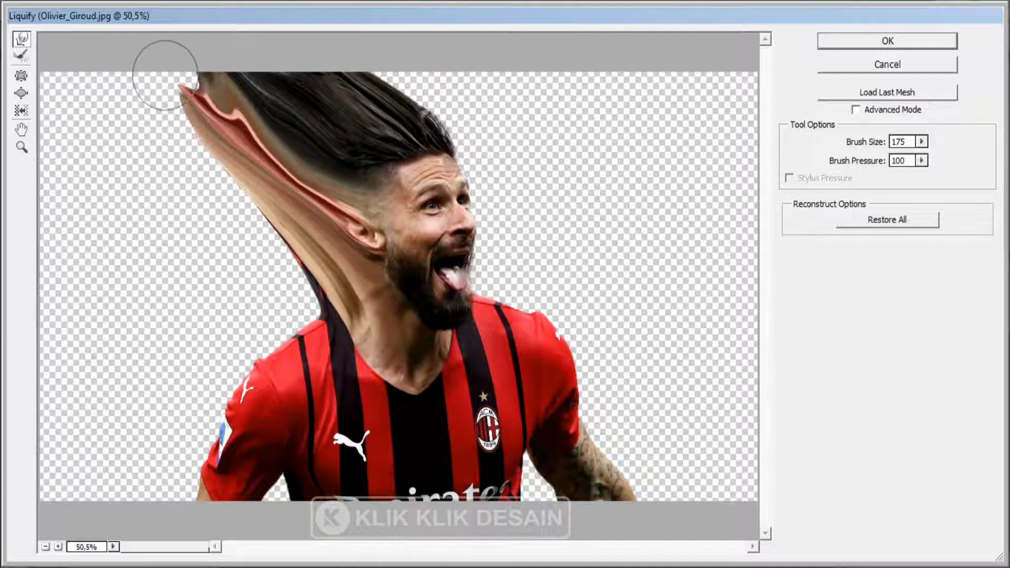
pyautogui.moveTo(252, 168); pyautogui.dragTo(168, 73)
# Step: With a 400-size brush, smear the red collar, shoulder and jersey up-left, then apply
pyautogui.press(']')
pyautogui.press(']')
pyautogui.press(']')
pyautogui.moveTo(316, 337); pyautogui.dragTo(241, 232)
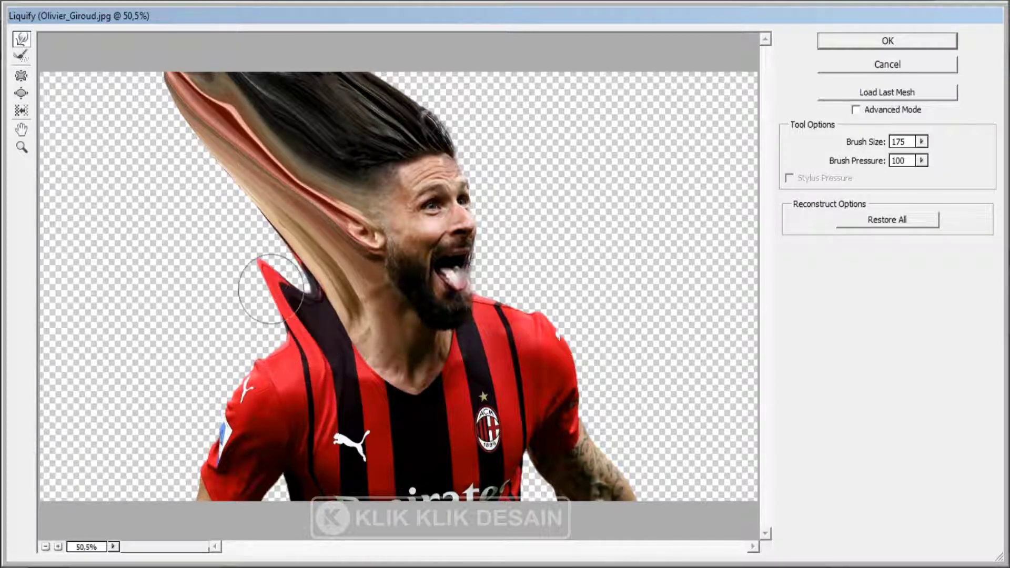
pyautogui.press(']')
pyautogui.press(']')
pyautogui.press(']')
pyautogui.moveTo(326, 336)
pyautogui.mouseDown()
pyautogui.moveTo(101, 101)
pyautogui.moveTo(135, 57)
pyautogui.mouseUp()
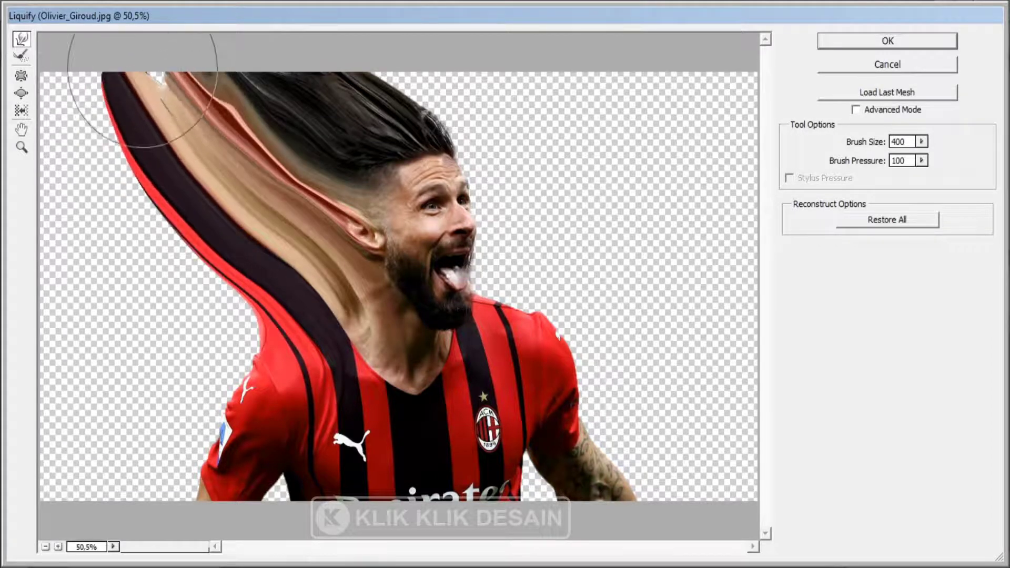
pyautogui.moveTo(247, 336)
pyautogui.mouseDown()
pyautogui.moveTo(161, 285)
pyautogui.moveTo(152, 268)
pyautogui.mouseUp()
pyautogui.moveTo(271, 394)
pyautogui.mouseDown()
pyautogui.moveTo(168, 450)
pyautogui.moveTo(68, 485)
pyautogui.mouseUp()
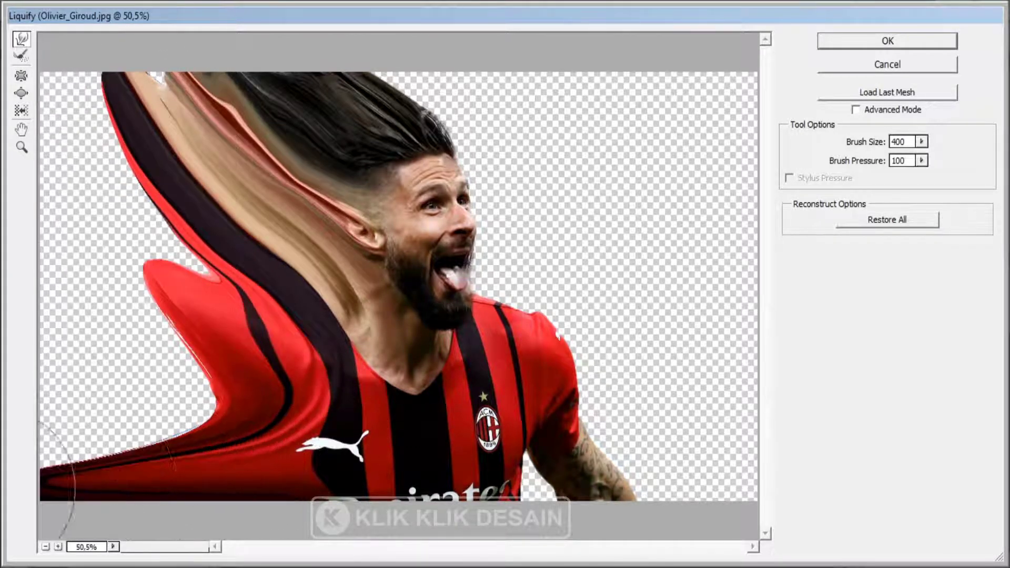
pyautogui.moveTo(270, 460)
pyautogui.mouseDown()
pyautogui.moveTo(147, 428)
pyautogui.moveTo(147, 361)
pyautogui.mouseUp()
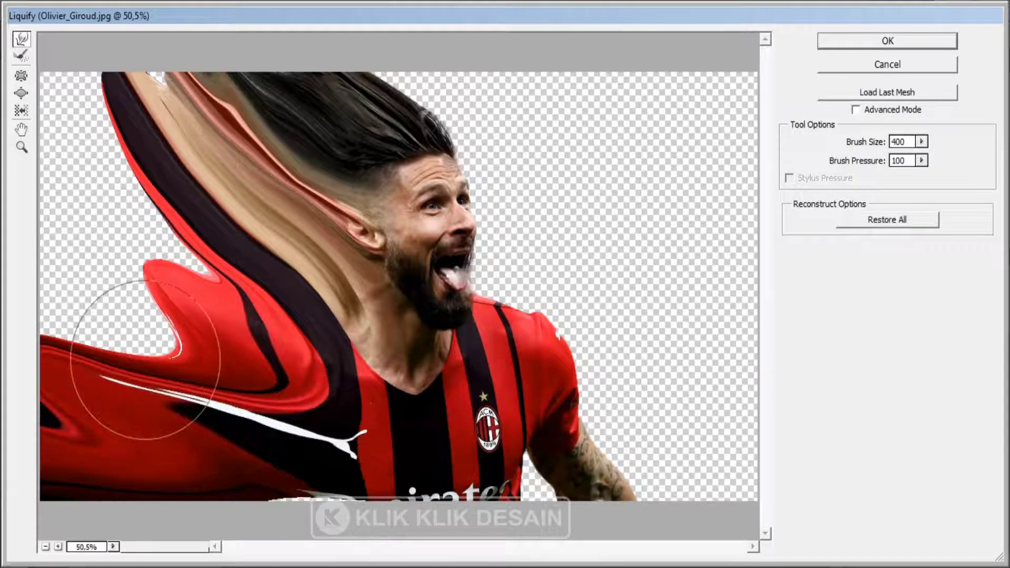
pyautogui.moveTo(190, 315); pyautogui.dragTo(68, 173)
pyautogui.moveTo(123, 225); pyautogui.dragTo(68, 158)
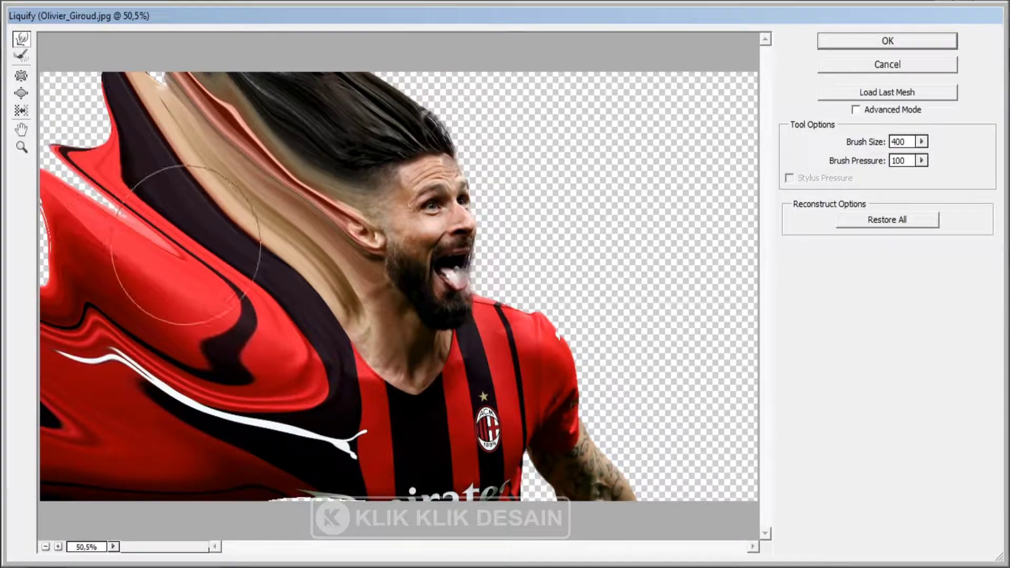
pyautogui.moveTo(179, 237)
pyautogui.mouseDown()
pyautogui.moveTo(84, 143)
pyautogui.moveTo(73, 105)
pyautogui.mouseUp()
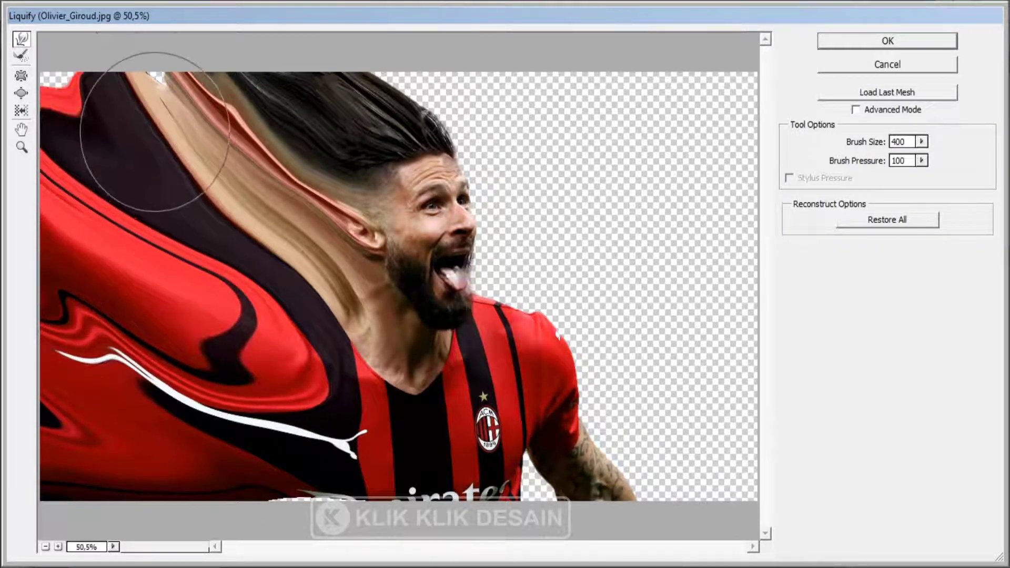
pyautogui.moveTo(147, 131)
pyautogui.mouseDown()
pyautogui.moveTo(95, 111)
pyautogui.moveTo(127, 174)
pyautogui.mouseUp()
pyautogui.moveTo(232, 326)
pyautogui.mouseDown()
pyautogui.moveTo(226, 258)
pyautogui.moveTo(135, 103)
pyautogui.mouseUp()
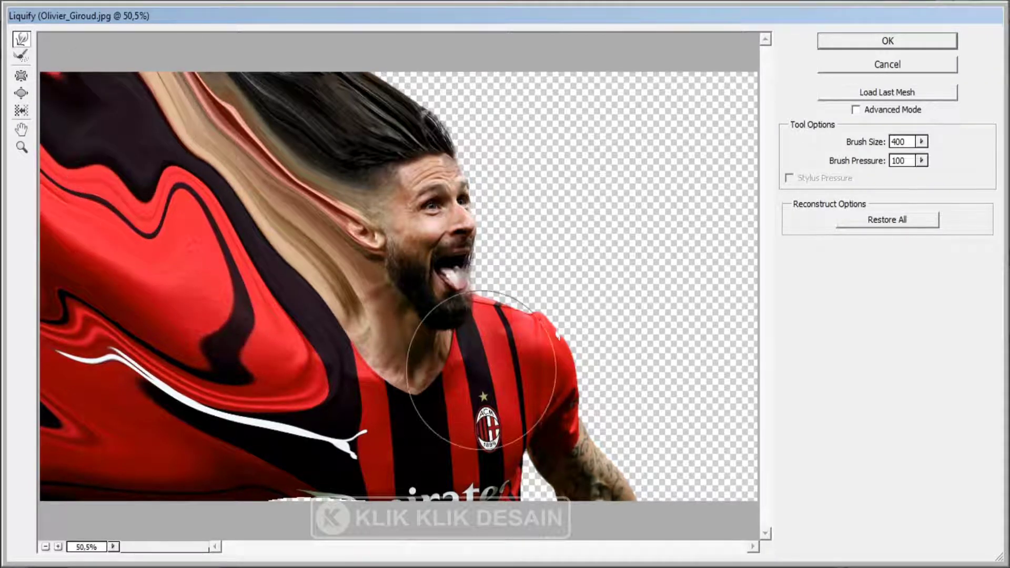
pyautogui.click(884, 43)
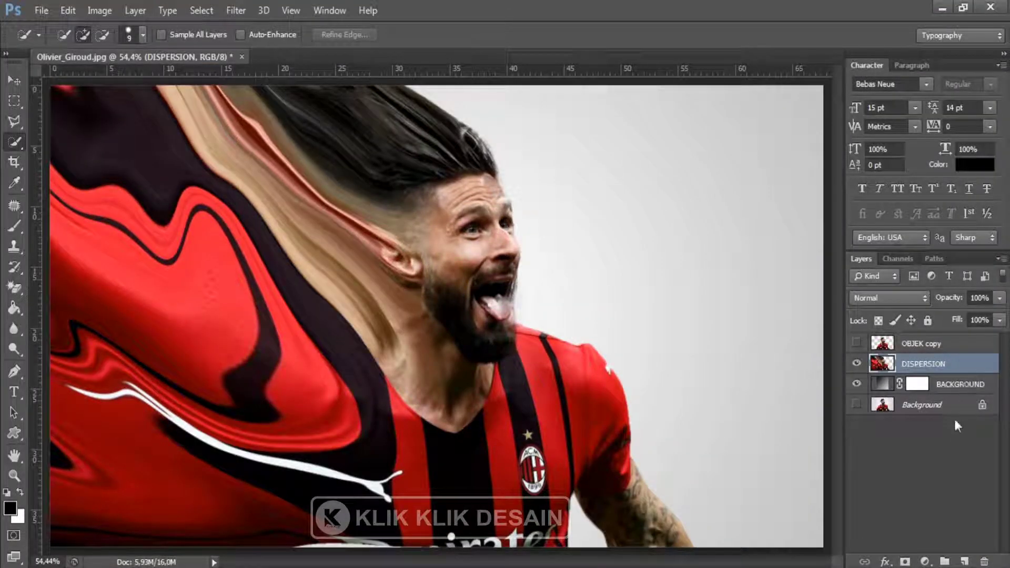
# Step: Give DISPERSION a black mask, then show OBJEK copy and add a white layer mask
pyautogui.keyDown('alt'); pyautogui.click(904, 561); pyautogui.keyUp('alt')
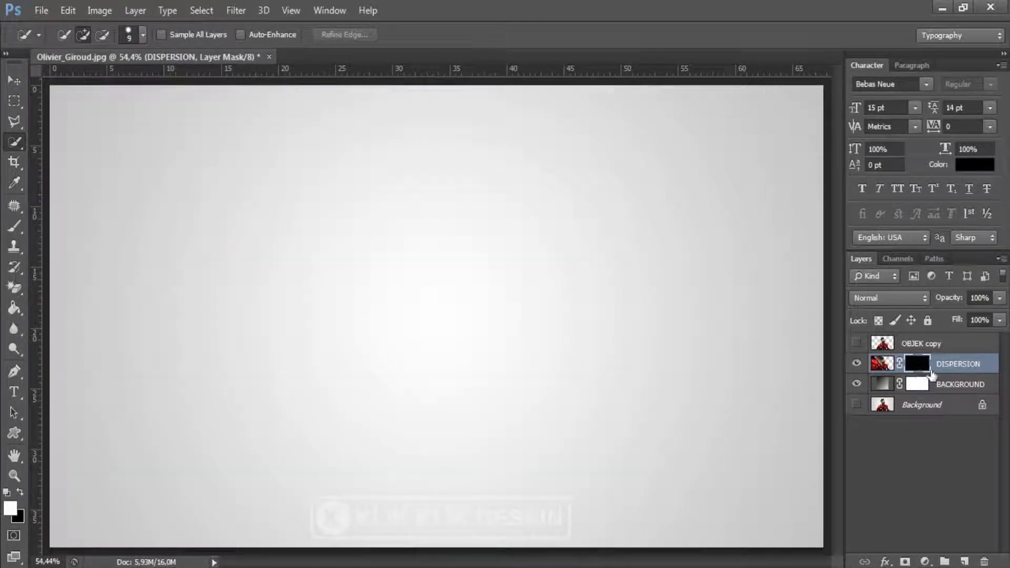
pyautogui.click(856, 342)
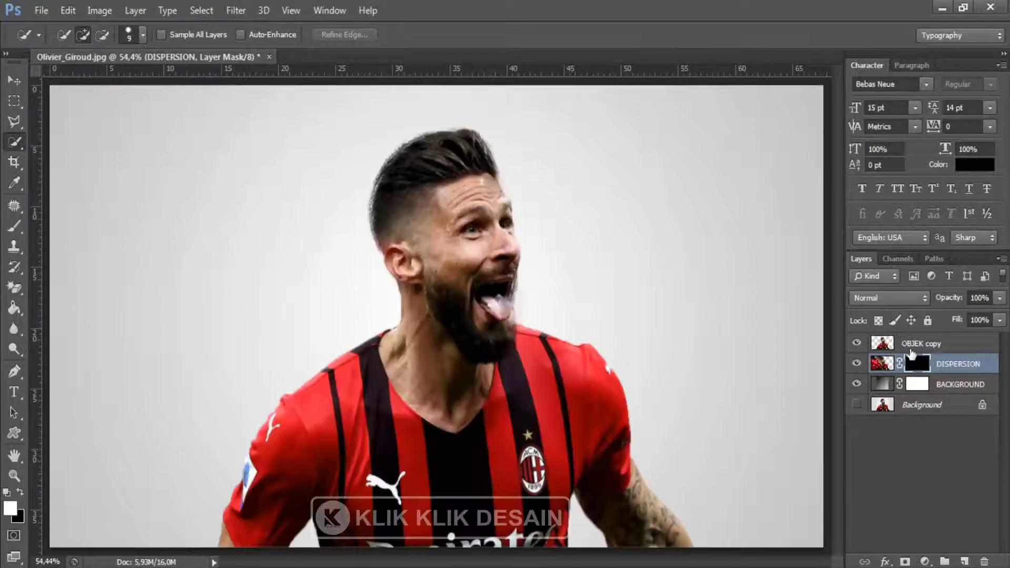
pyautogui.click(909, 344)
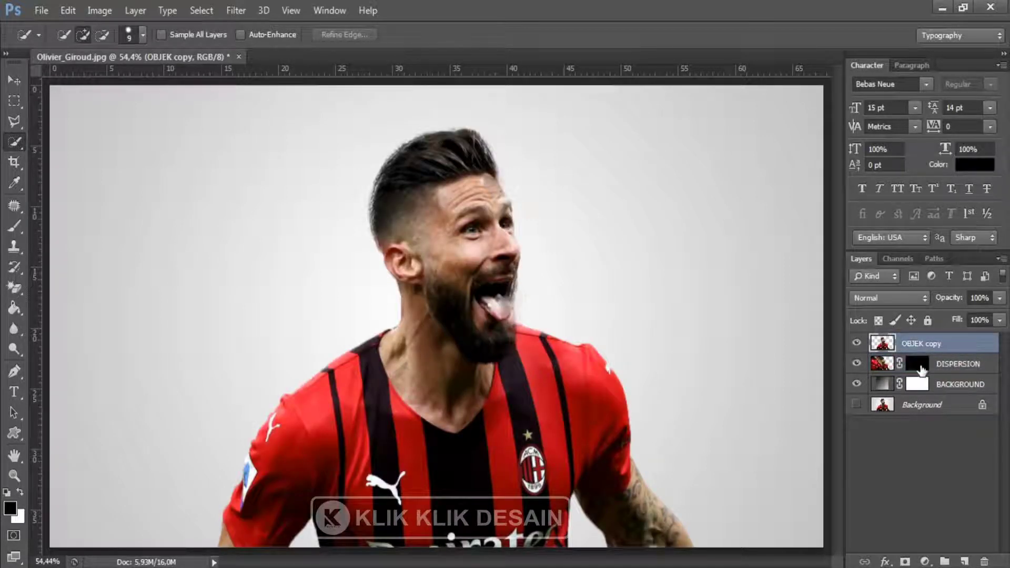
pyautogui.click(902, 561)
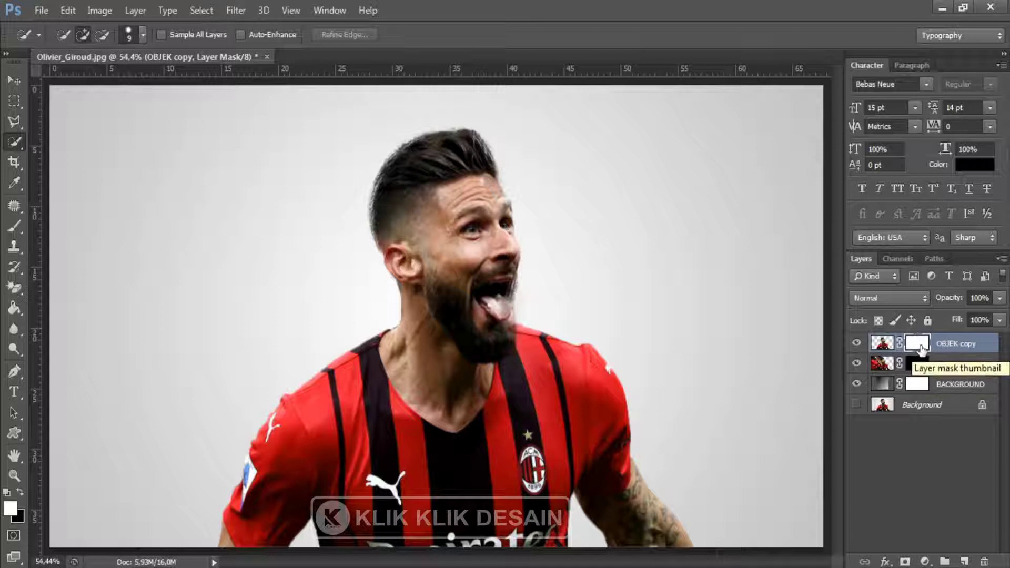
pyautogui.click(16, 227)
# Step: Load 20 Dispersion Brushes.abr into the brush presets and scroll down to the new brushes
pyautogui.click(43, 227)
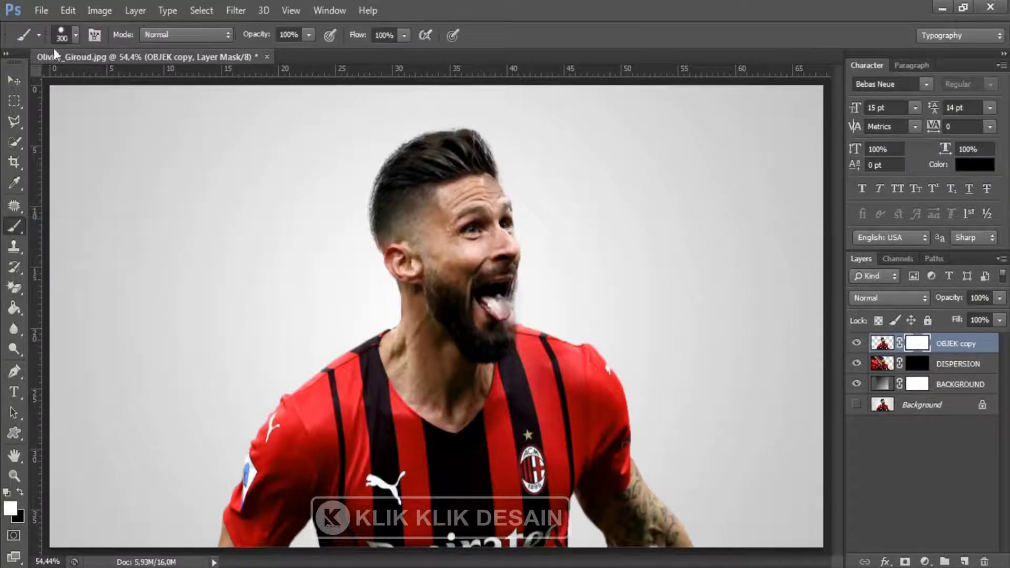
pyautogui.click(75, 35)
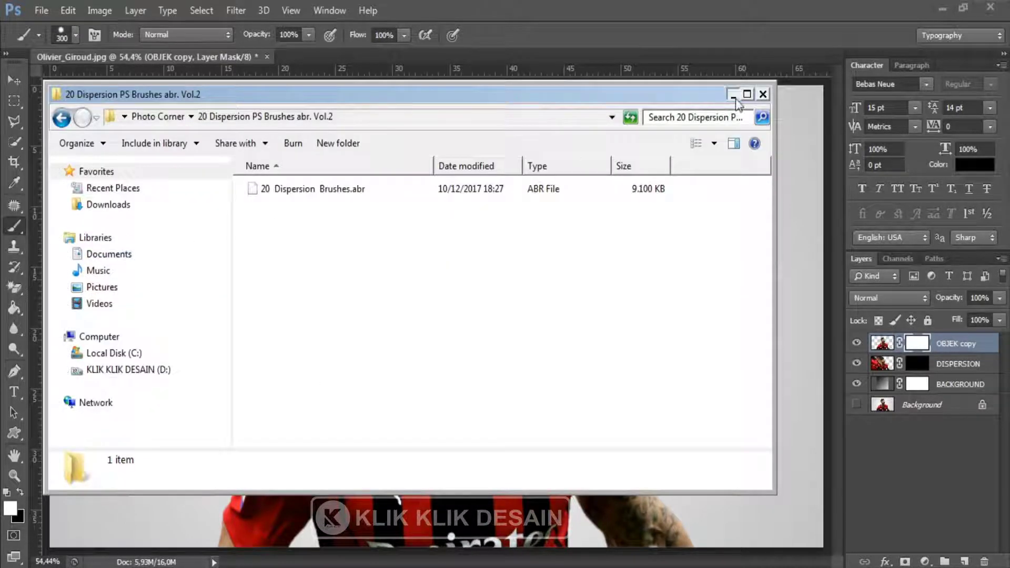
pyautogui.click(732, 94)
pyautogui.click(75, 36)
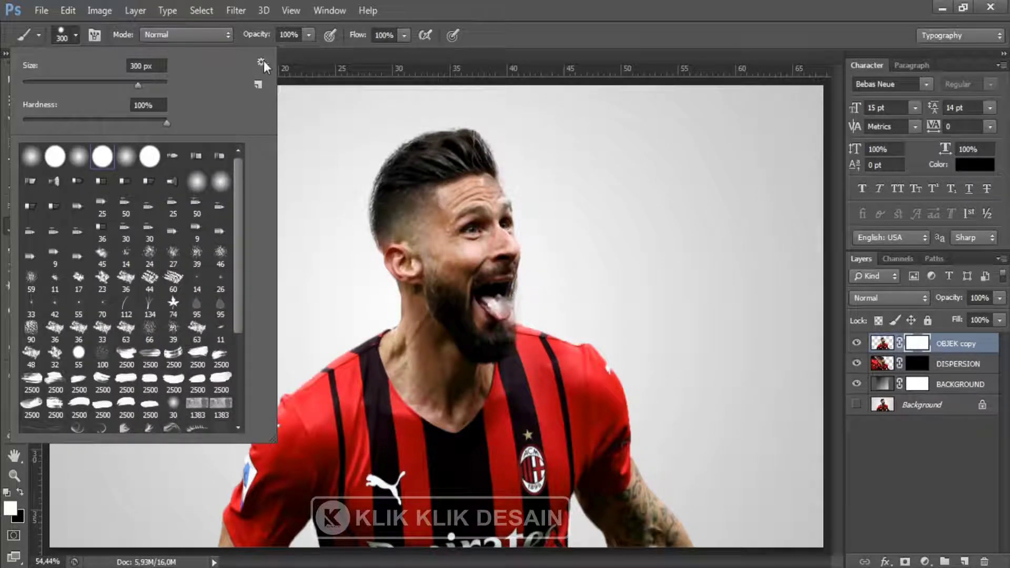
pyautogui.click(261, 62)
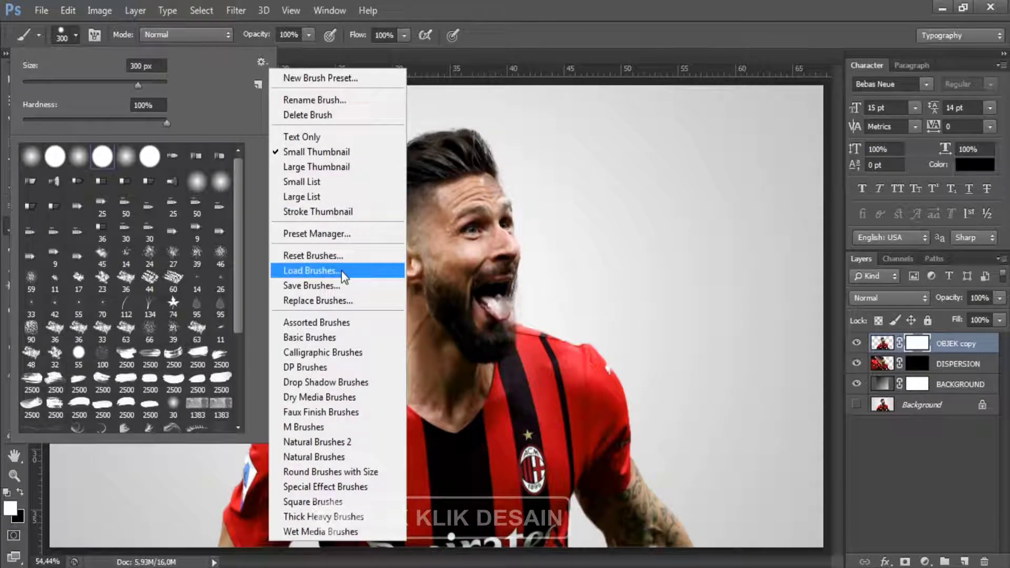
pyautogui.click(199, 83)
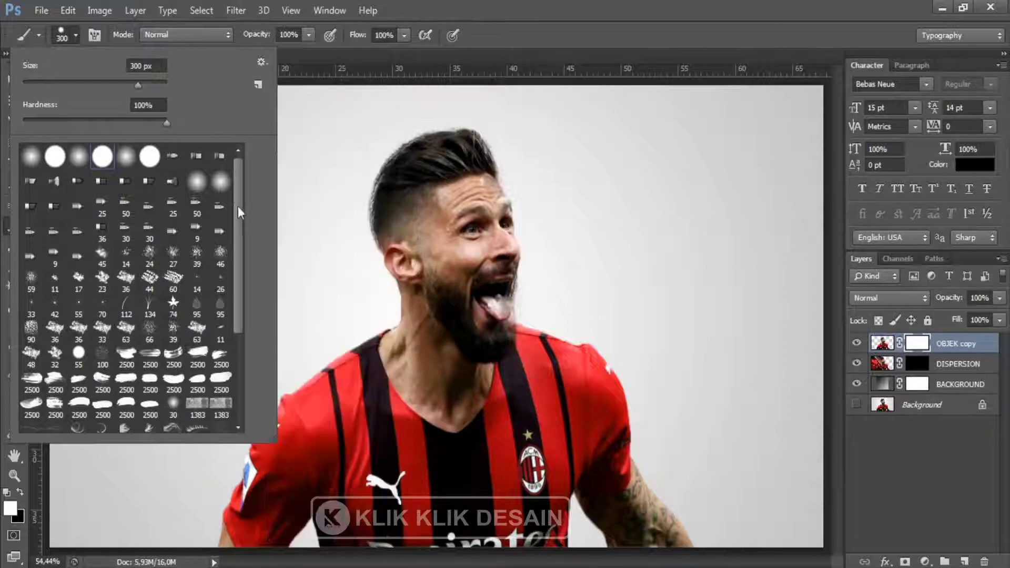
pyautogui.scroll(-3, 239, 314)
pyautogui.scroll(-2, 232, 352)
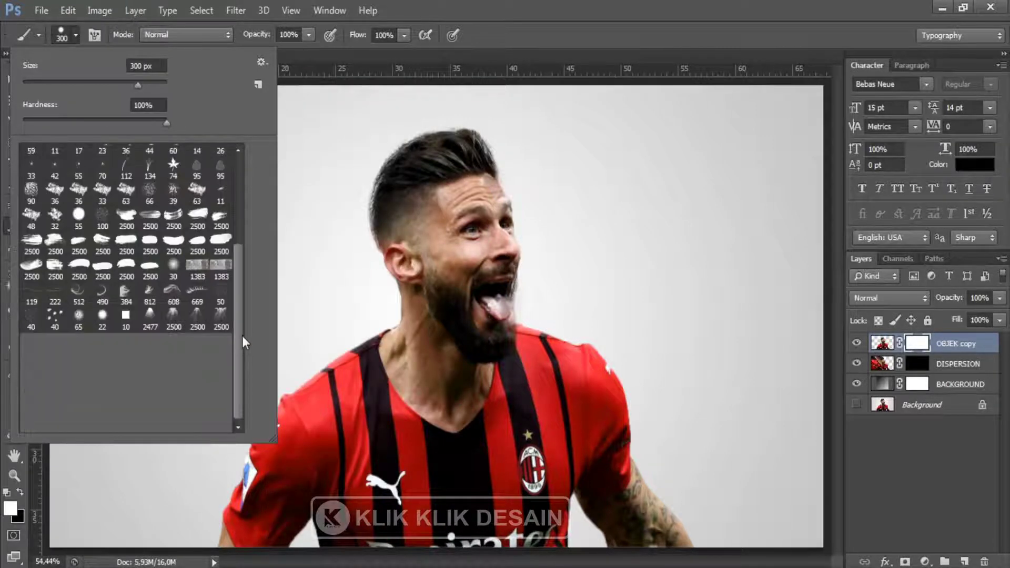
pyautogui.scroll(-2, 242, 336)
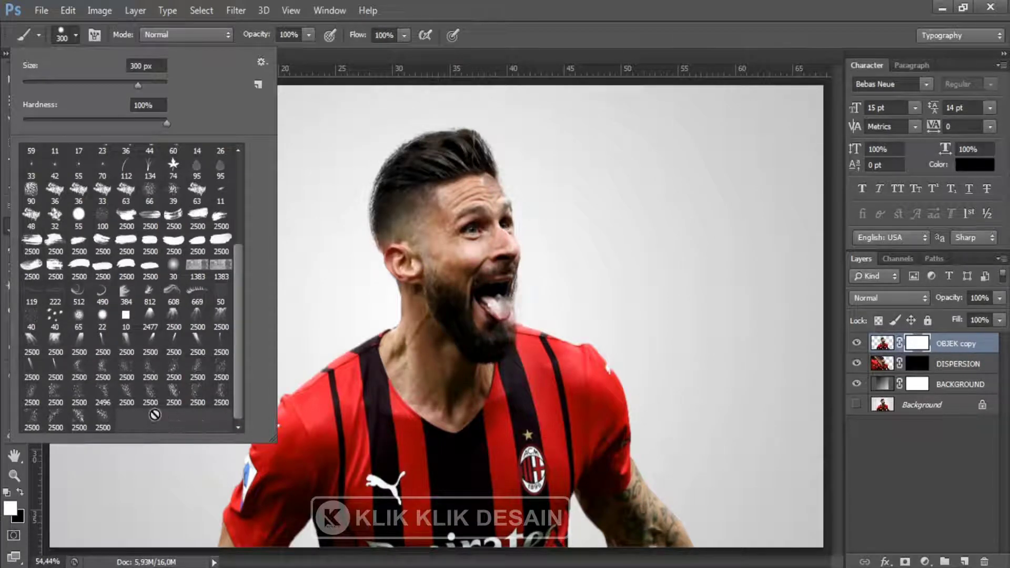
# Step: Pick the Dispersion 12 brush, shrink it to 700 px, and set black as the painting colour
pyautogui.doubleClick(126, 398)
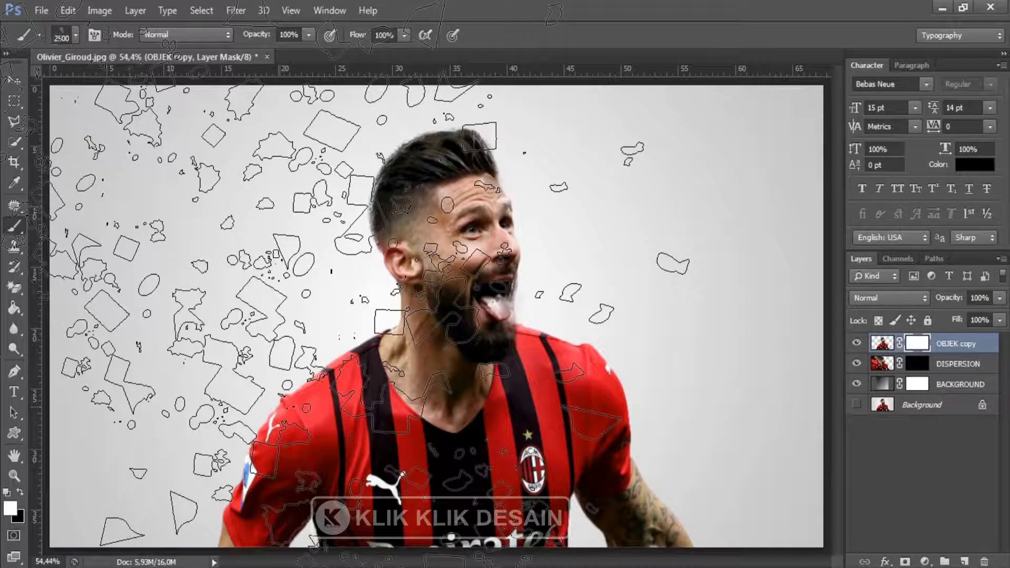
pyautogui.press('[')
pyautogui.press('[')
pyautogui.press('[')
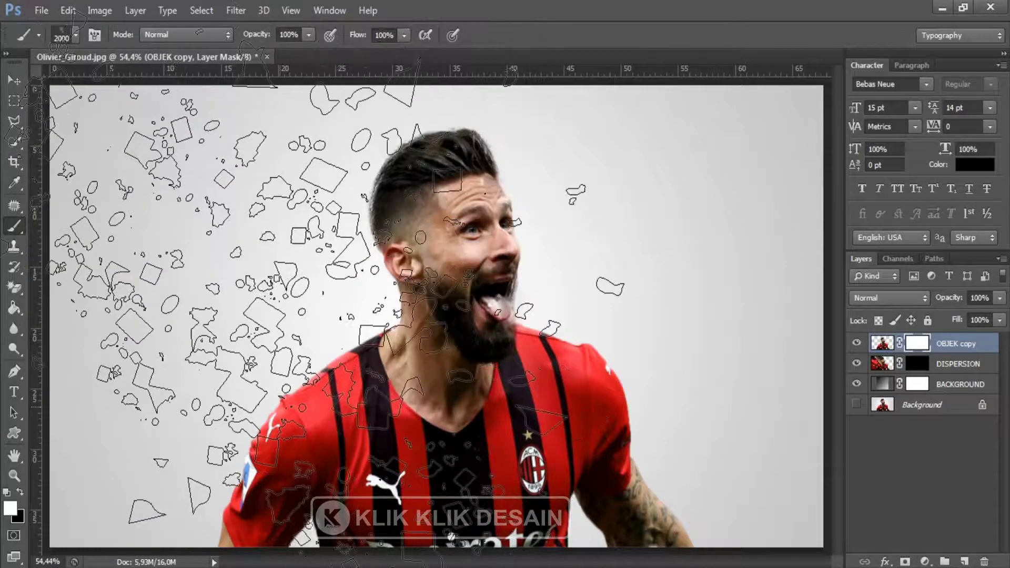
pyautogui.press('[')
pyautogui.press('[')
pyautogui.press('[')
pyautogui.press('[')
pyautogui.press('[')
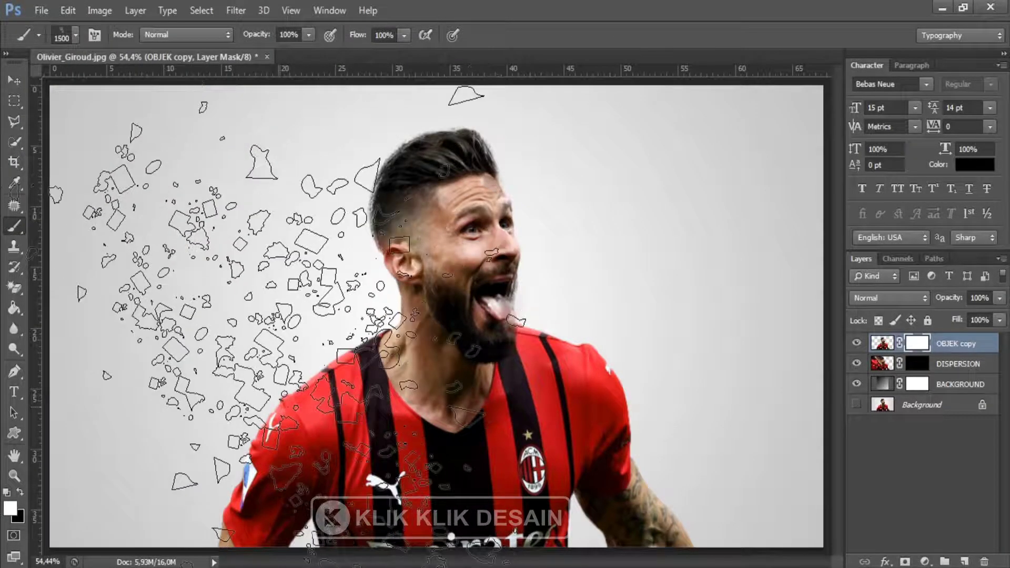
pyautogui.press('[')
pyautogui.press('[')
pyautogui.press('[')
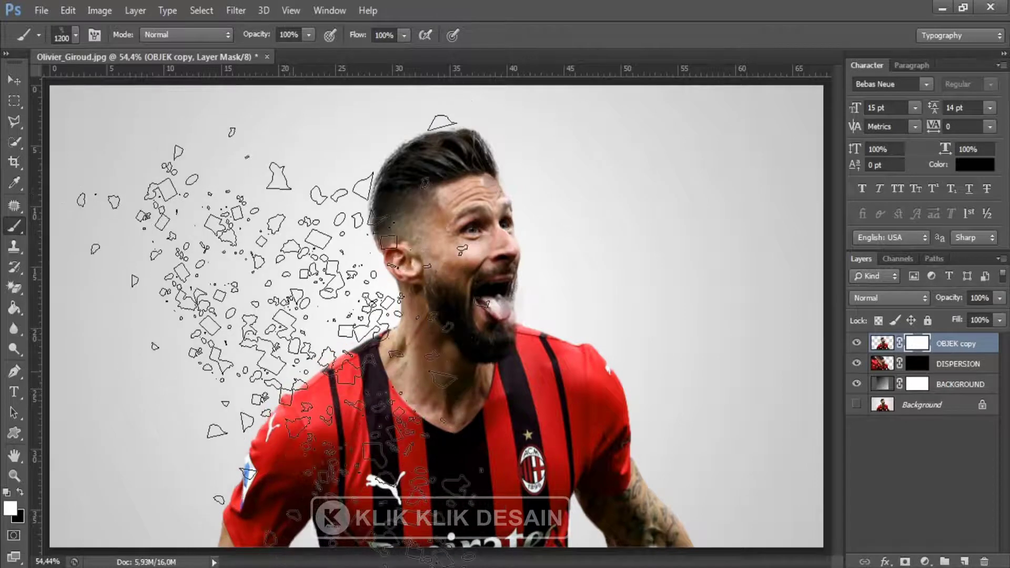
pyautogui.press('[')
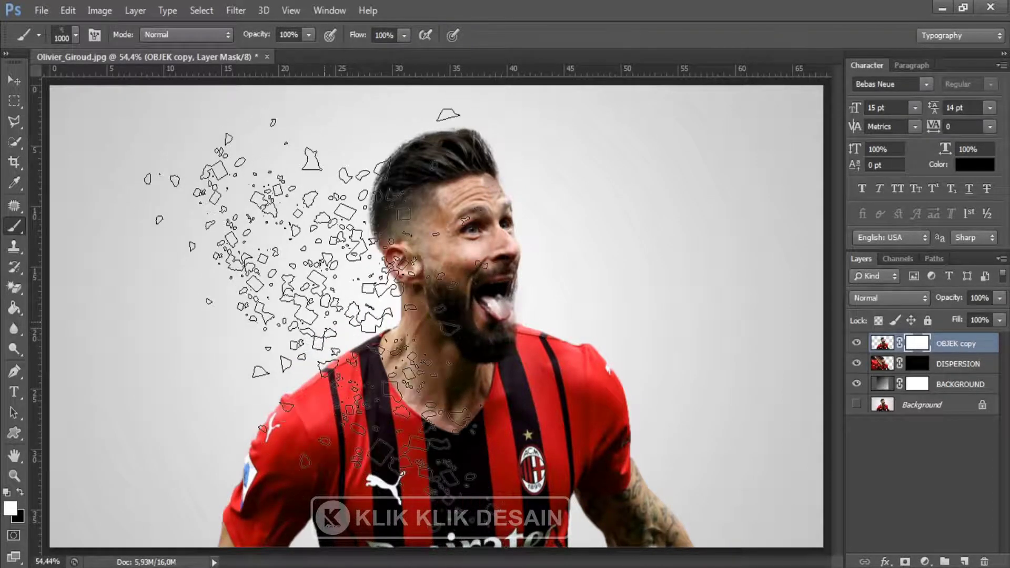
pyautogui.press('[')
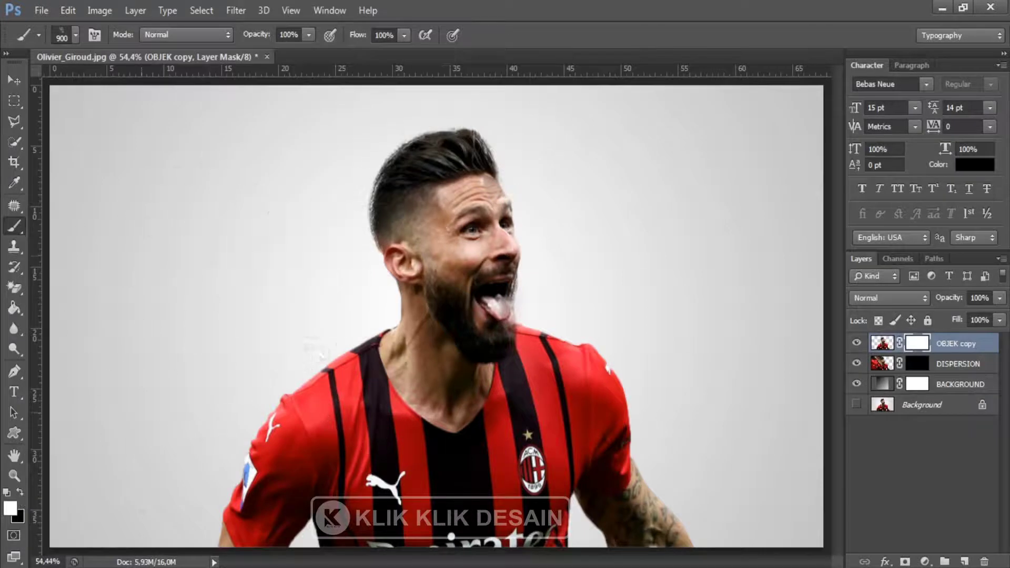
pyautogui.click(20, 491)
pyautogui.press('[')
pyautogui.press('[')
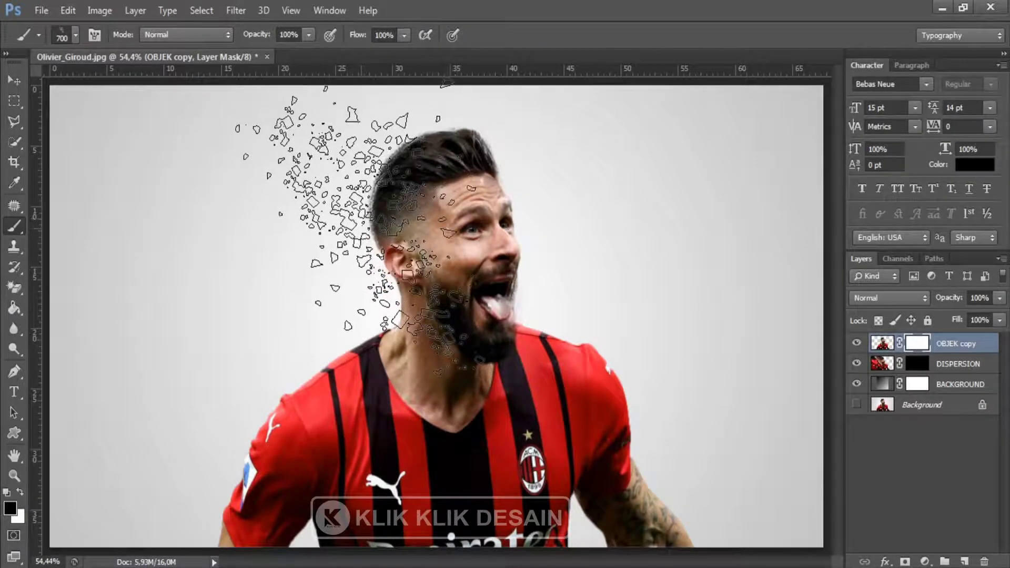
# Step: Rotate the dispersion brush tip angle to about -33°
pyautogui.click(95, 35)
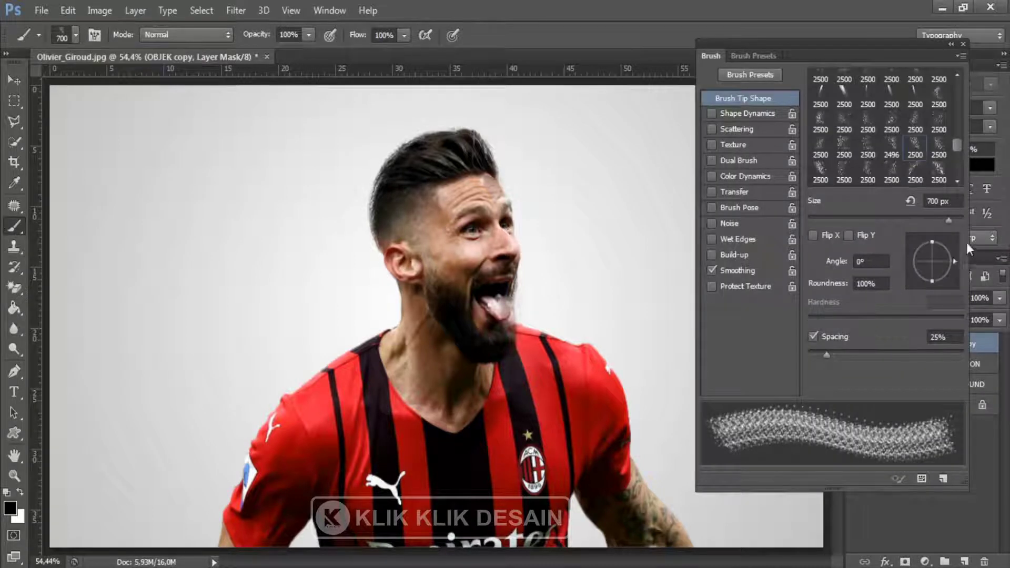
pyautogui.moveTo(954, 263); pyautogui.dragTo(954, 256)
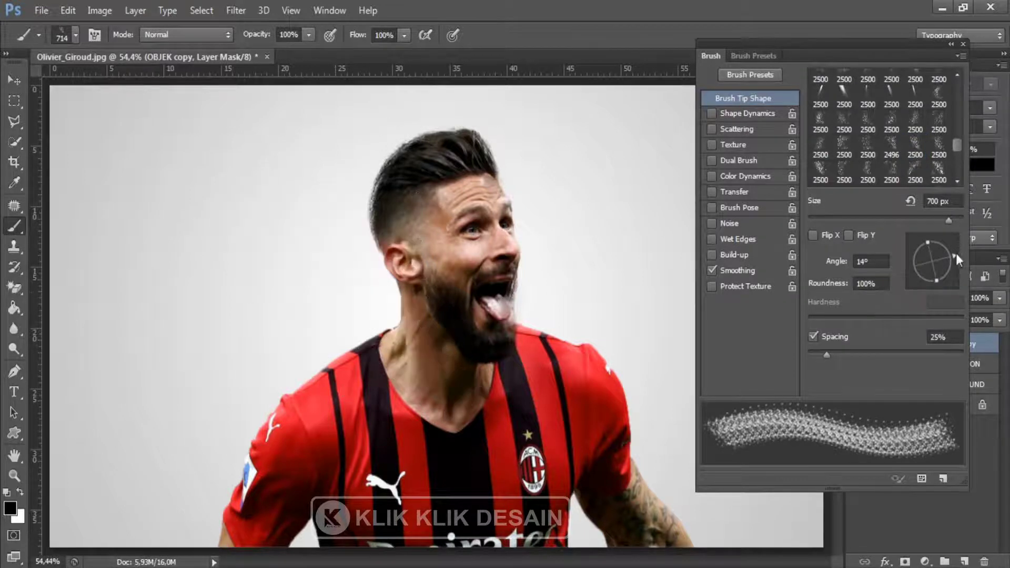
pyautogui.moveTo(955, 253); pyautogui.dragTo(951, 274)
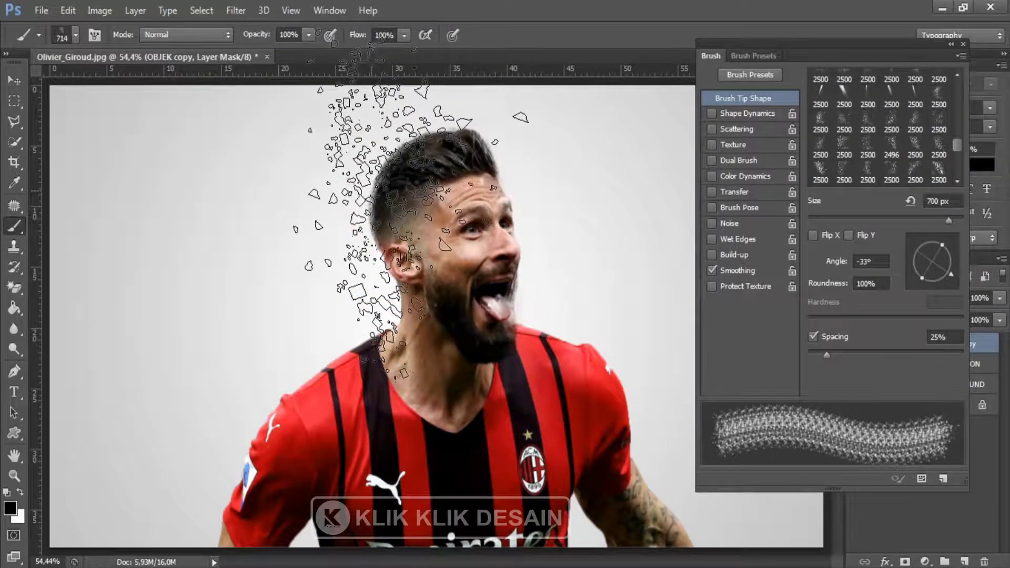
# Step: Paint black on the OBJEK copy mask to break the left head, beard and shirt into particles
pyautogui.click(376, 205)
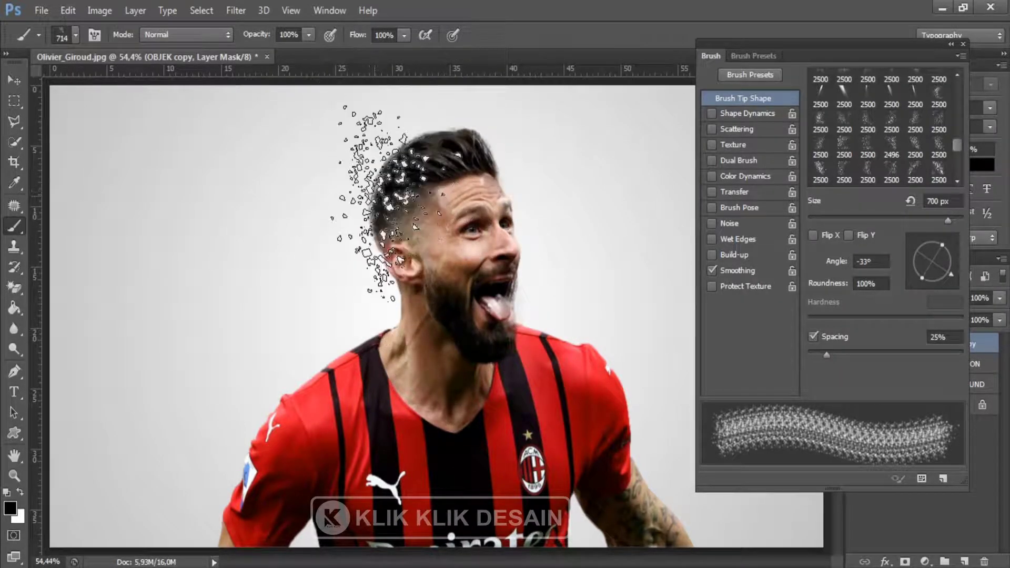
pyautogui.moveTo(368, 203)
pyautogui.mouseDown()
pyautogui.moveTo(396, 247)
pyautogui.moveTo(236, 505)
pyautogui.moveTo(316, 489)
pyautogui.moveTo(455, 69)
pyautogui.mouseUp()
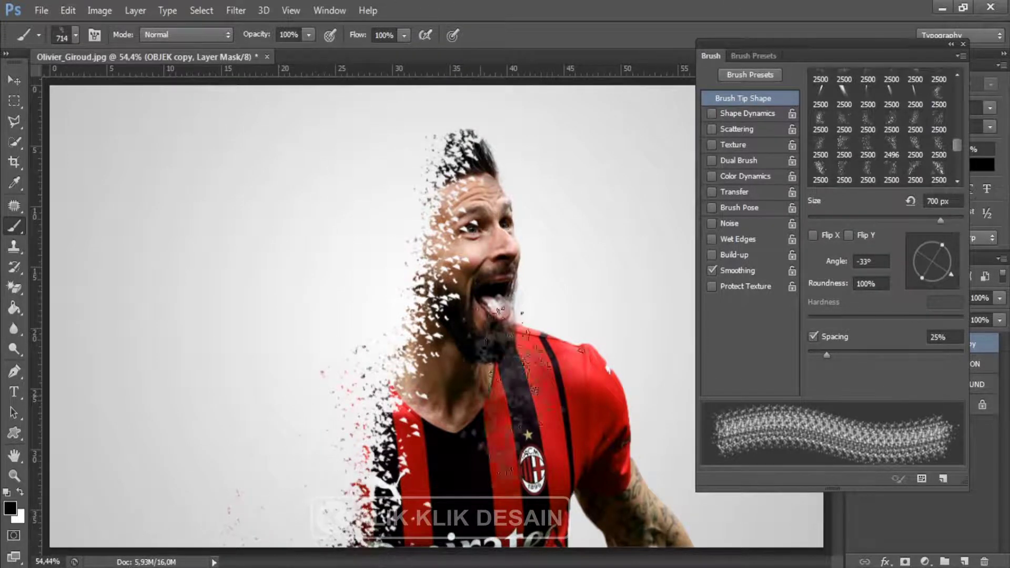
pyautogui.click(962, 43)
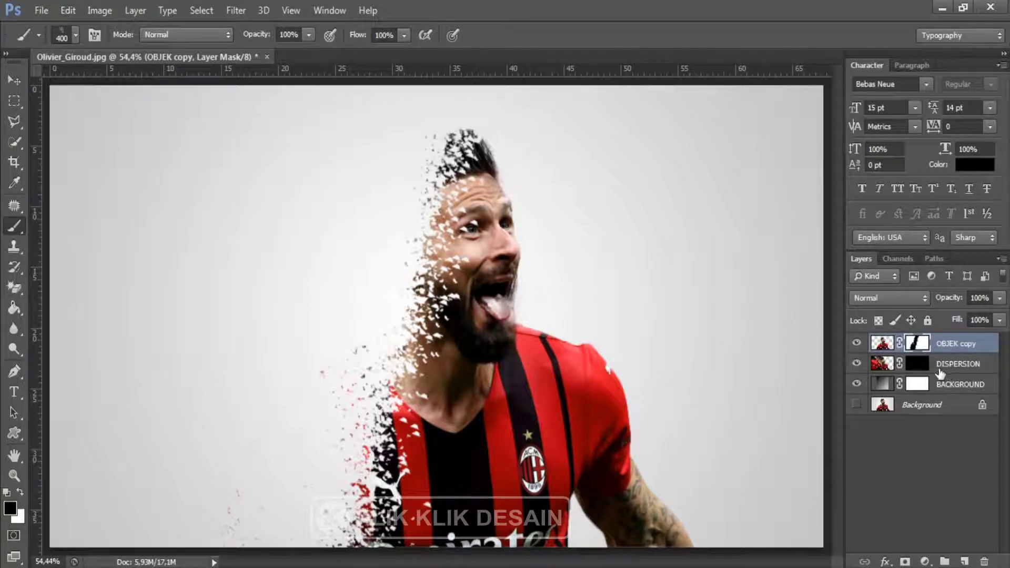
pyautogui.click(917, 364)
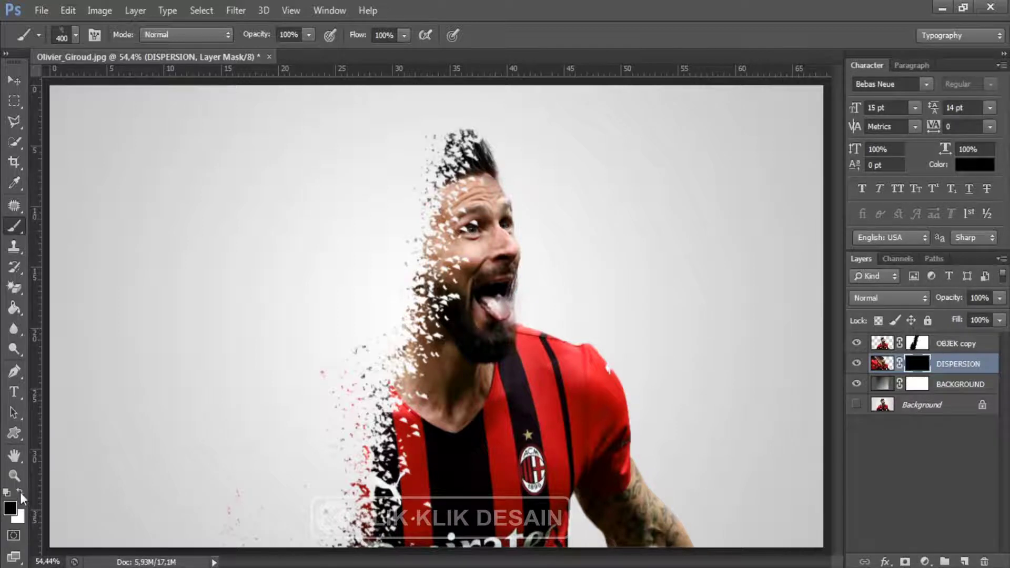
# Step: Set the dispersion brush to white, with an 8° tip angle and 800 px size
pyautogui.click(20, 491)
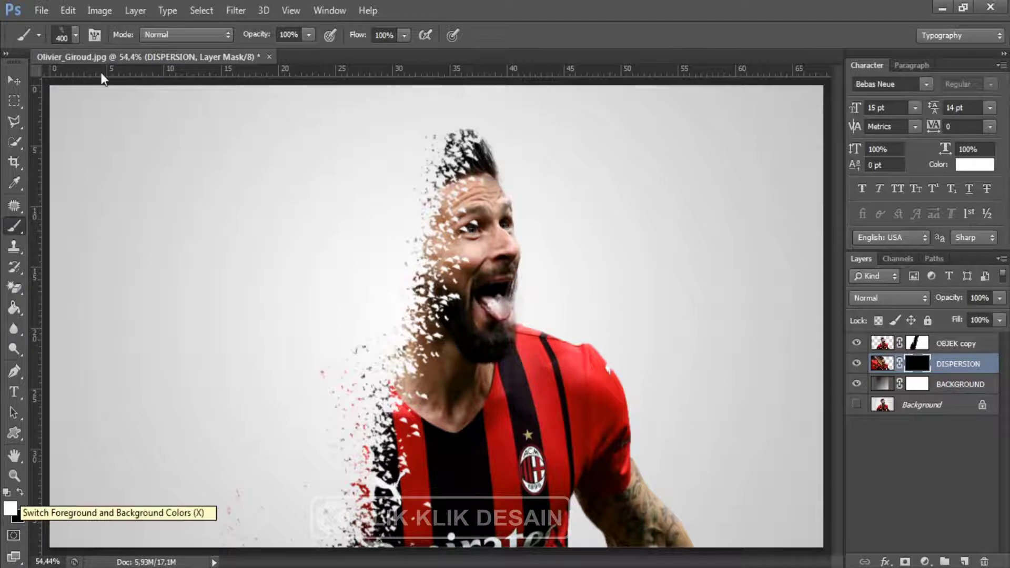
pyautogui.click(77, 37)
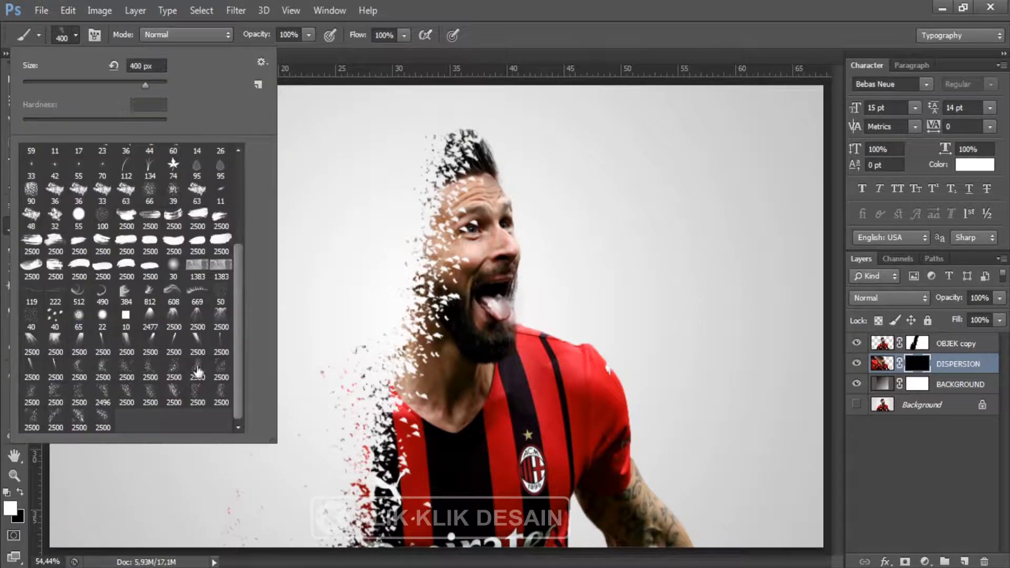
pyautogui.click(681, 24)
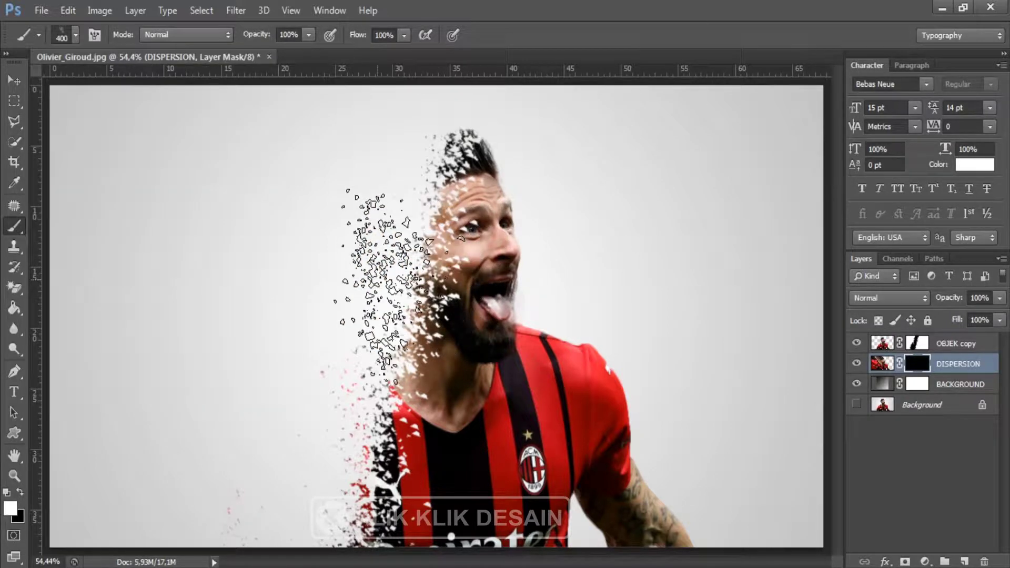
pyautogui.click(95, 35)
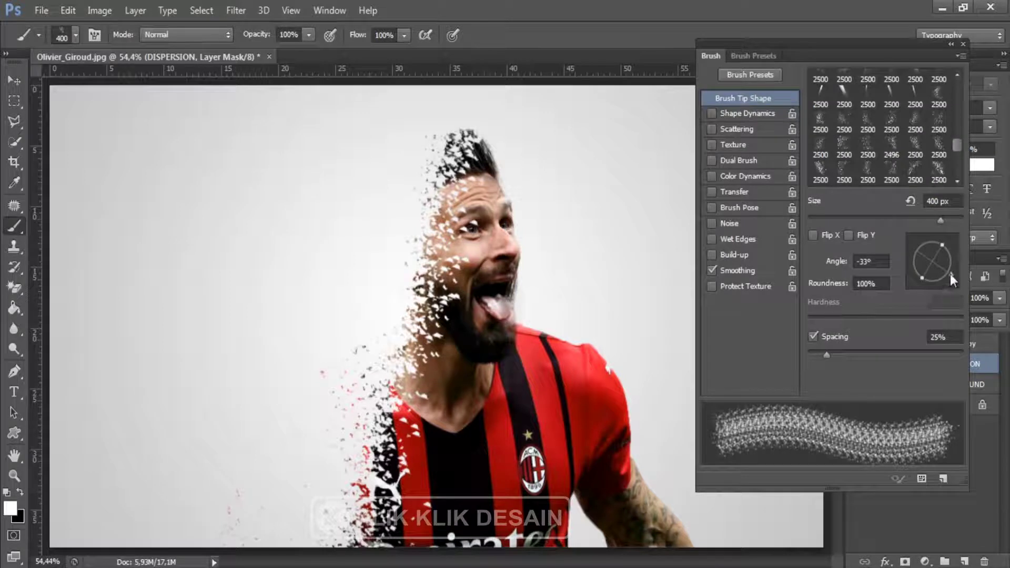
pyautogui.moveTo(950, 277); pyautogui.dragTo(952, 258)
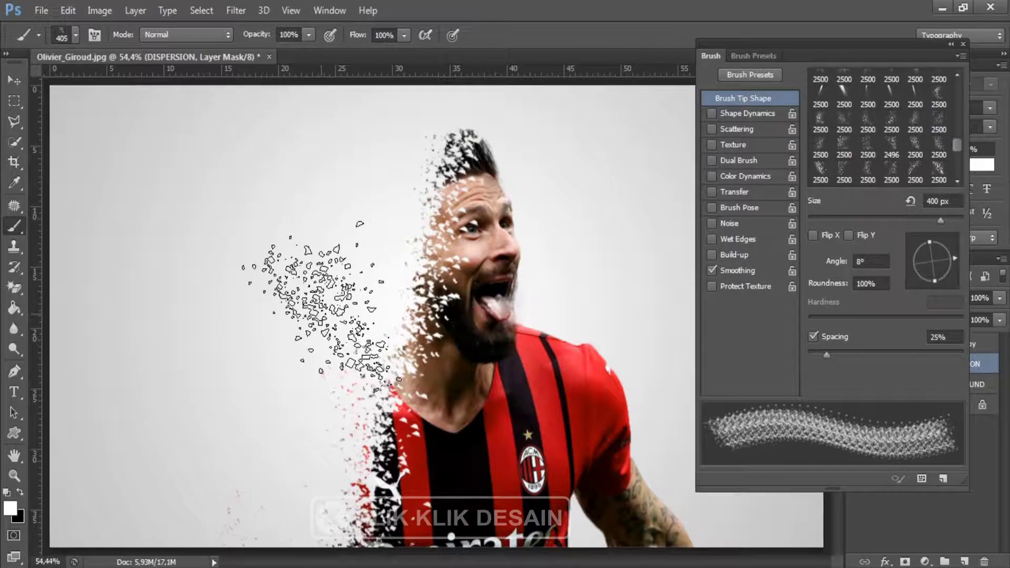
pyautogui.press(']')
pyautogui.press(']')
pyautogui.press(']')
pyautogui.press(']')
pyautogui.press(']')
pyautogui.press(']')
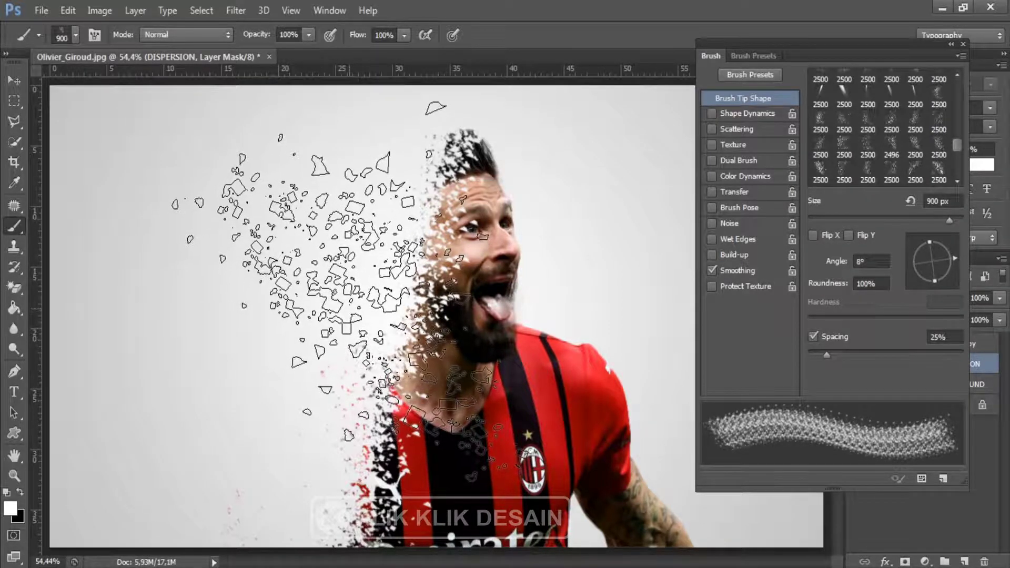
pyautogui.press('[')
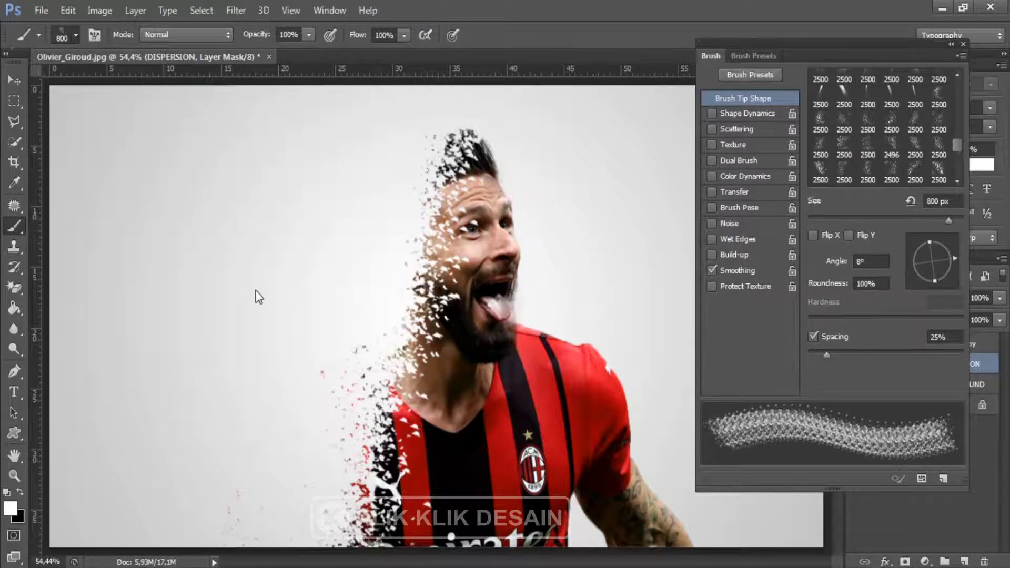
# Step: Load a 2500 px dispersion brush preset and shrink it step by step to 400 px
pyautogui.rightClick(259, 297)
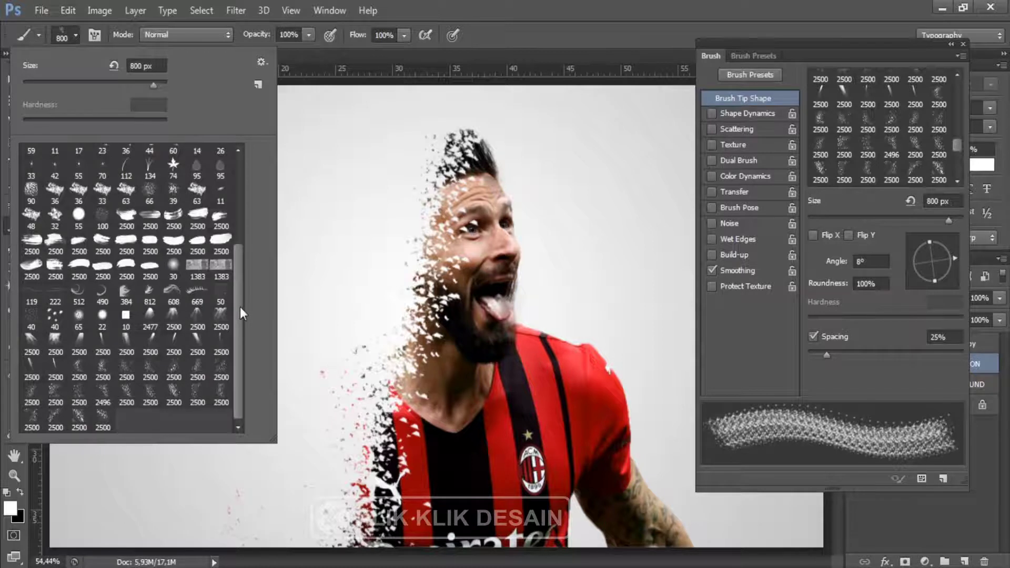
pyautogui.doubleClick(174, 404)
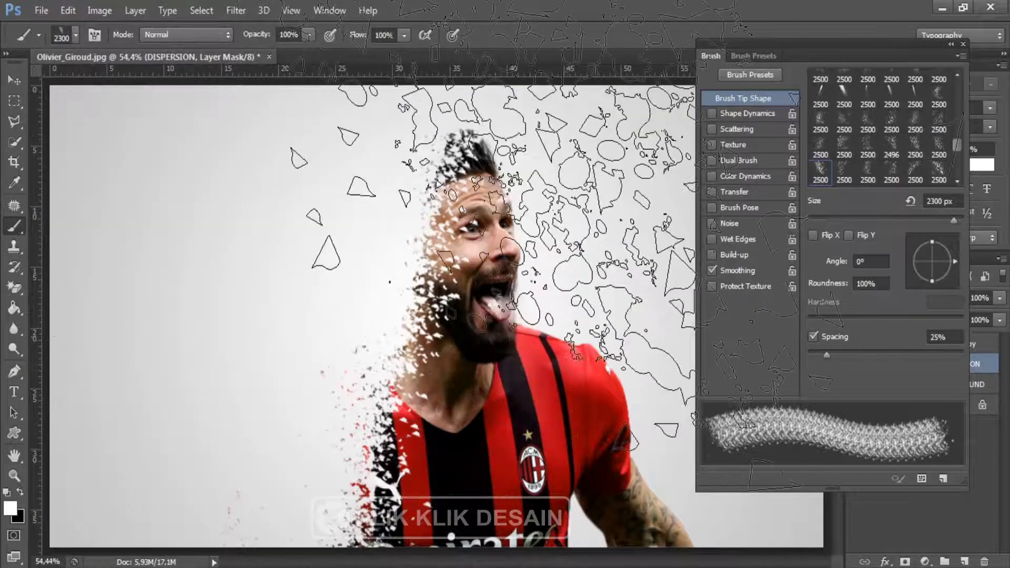
pyautogui.press('[')
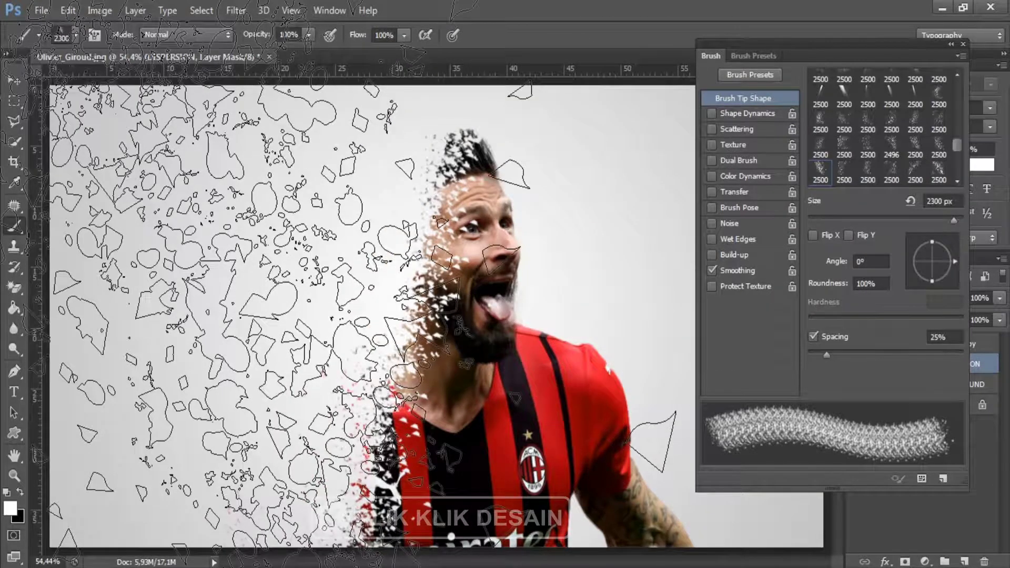
pyautogui.press('[')
pyautogui.press('[')
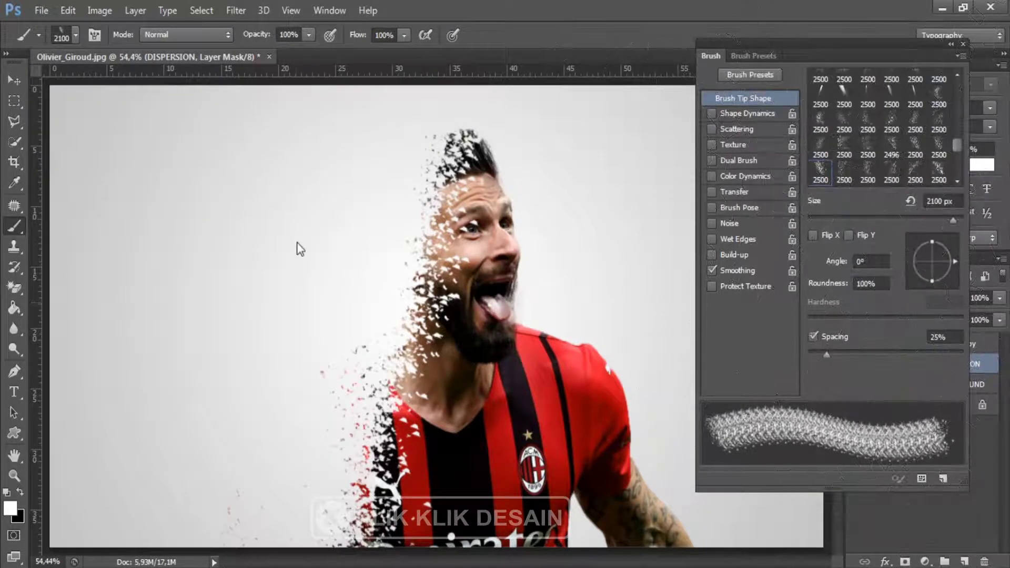
pyautogui.press('[')
pyautogui.press('[')
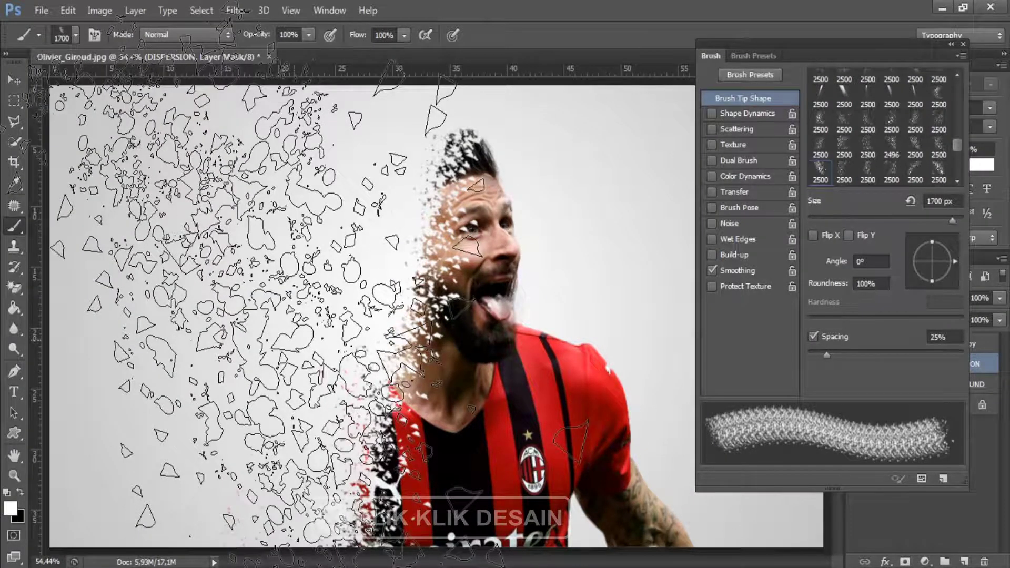
pyautogui.press('[')
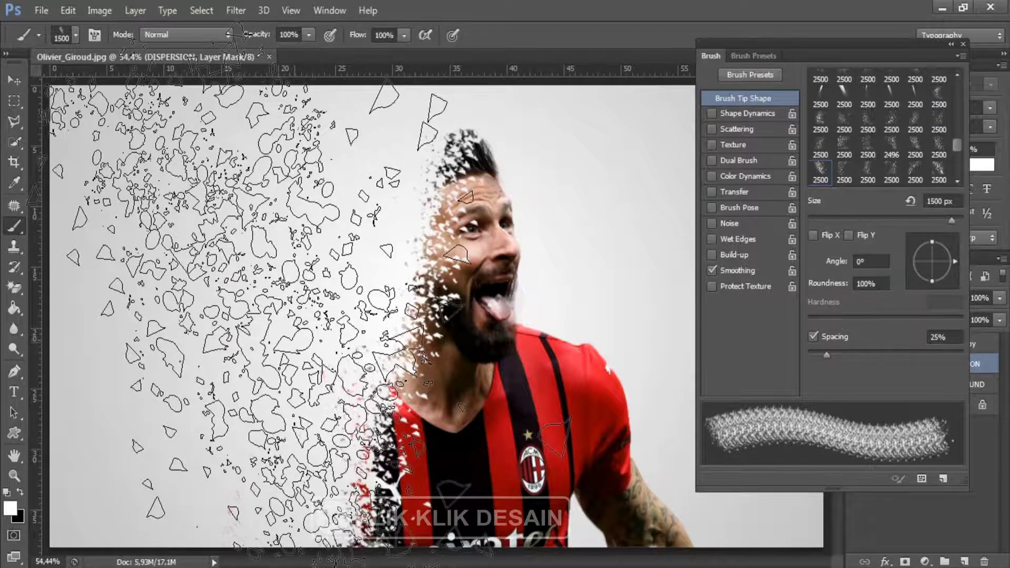
pyautogui.press('[')
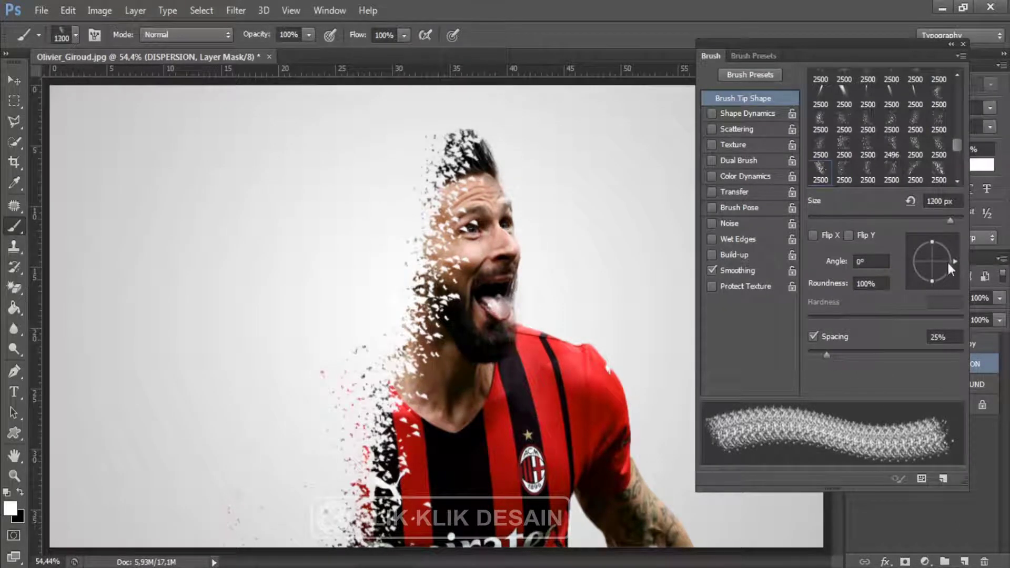
pyautogui.press('[')
pyautogui.press('[')
pyautogui.press('[')
pyautogui.press('[')
pyautogui.press('[')
pyautogui.press('[')
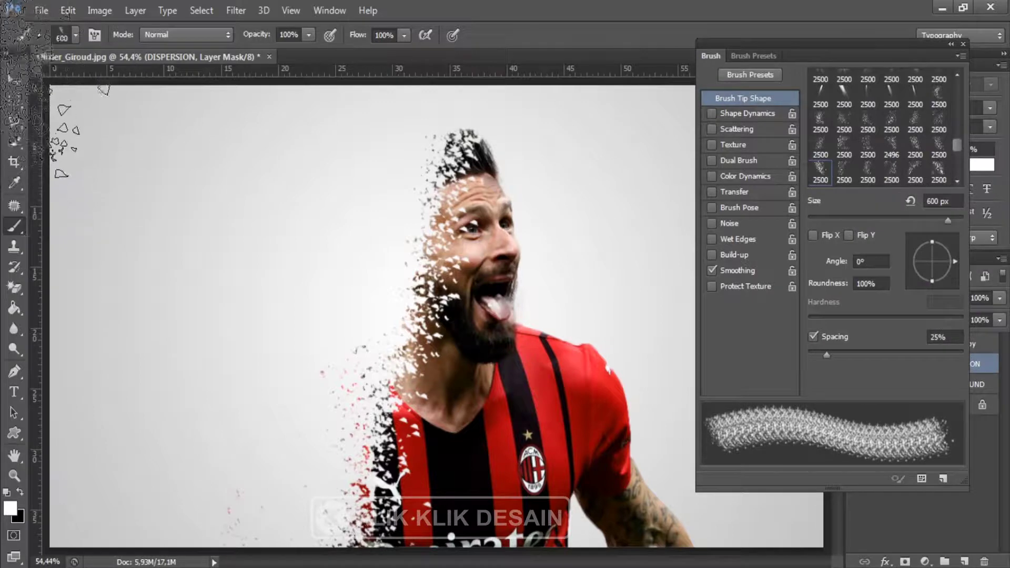
pyautogui.press('[')
pyautogui.press('[')
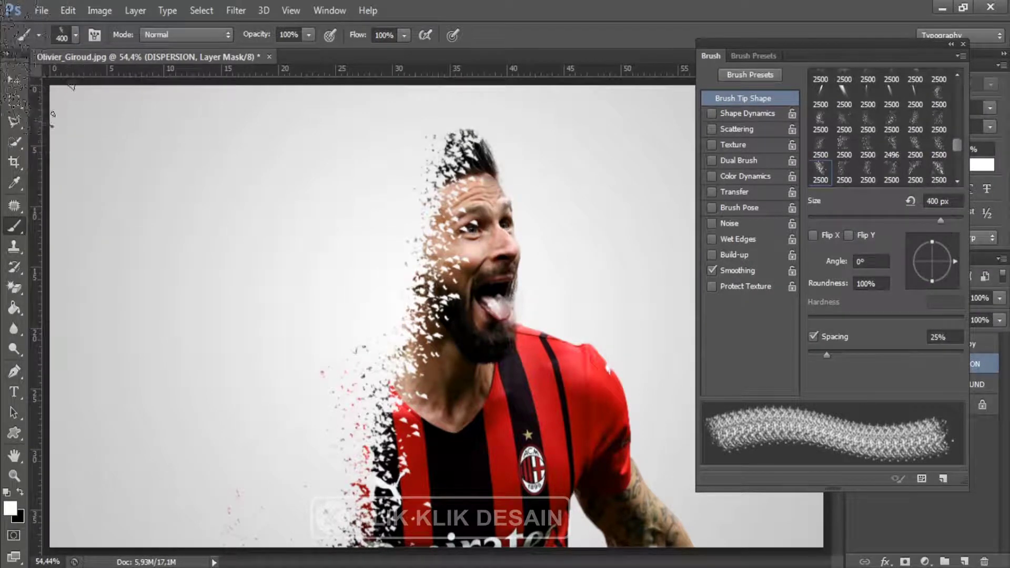
pyautogui.press('[')
pyautogui.press('[')
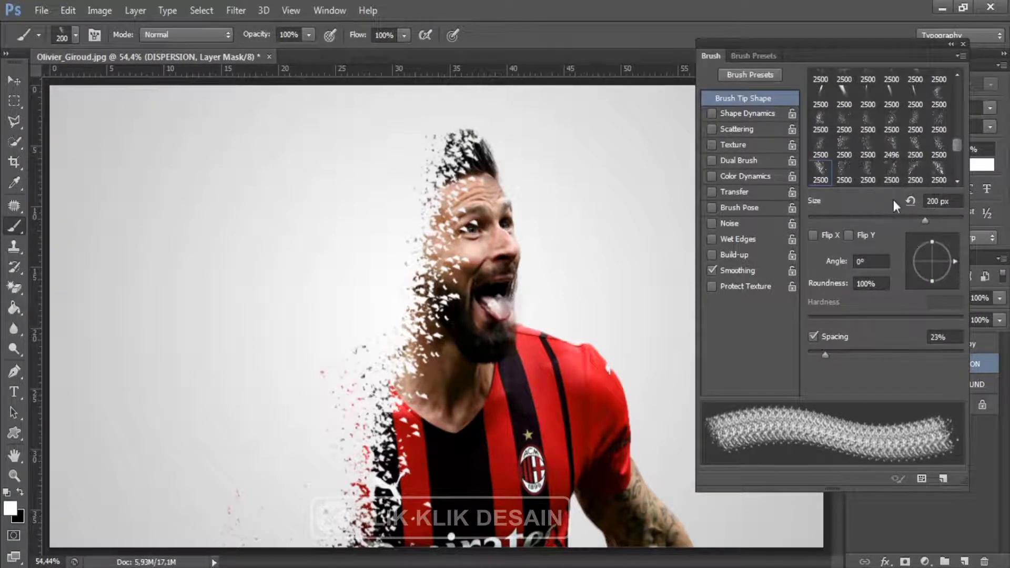
# Step: Rotate the enlarged brush tip to 23° and stamp particles beside the head and lower left
pyautogui.click(915, 266)
pyautogui.moveTo(955, 266); pyautogui.dragTo(953, 251)
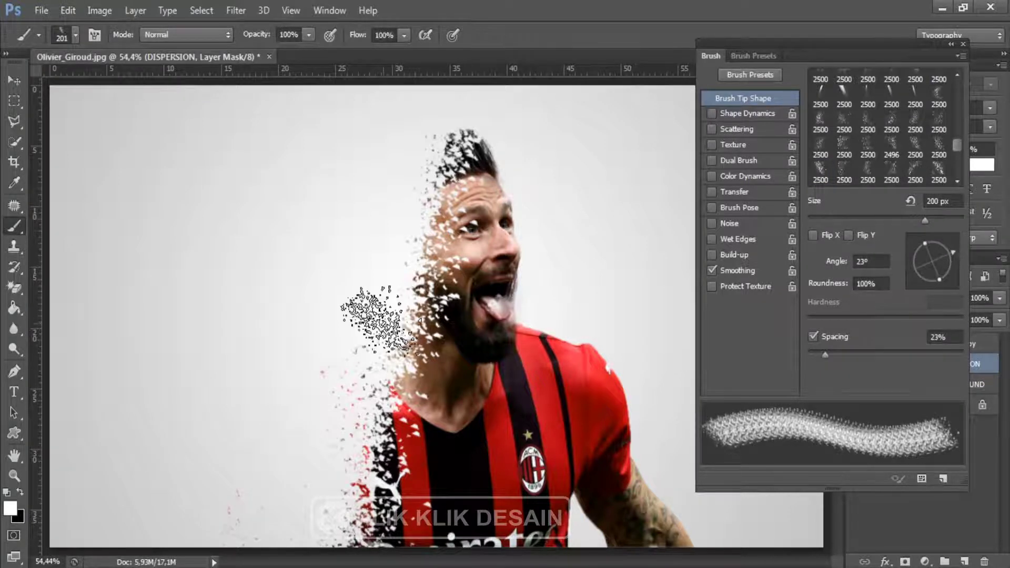
pyautogui.press(']')
pyautogui.press(']')
pyautogui.press(']')
pyautogui.press(']')
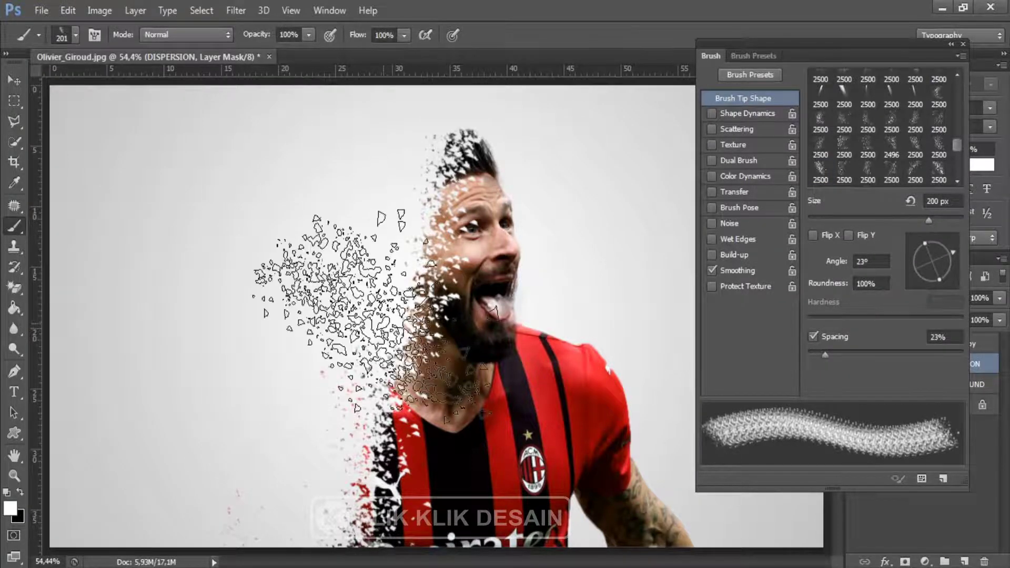
pyautogui.press(']')
pyautogui.press(']')
pyautogui.press(']')
pyautogui.press(']')
pyautogui.press(']')
pyautogui.press(']')
pyautogui.press(']')
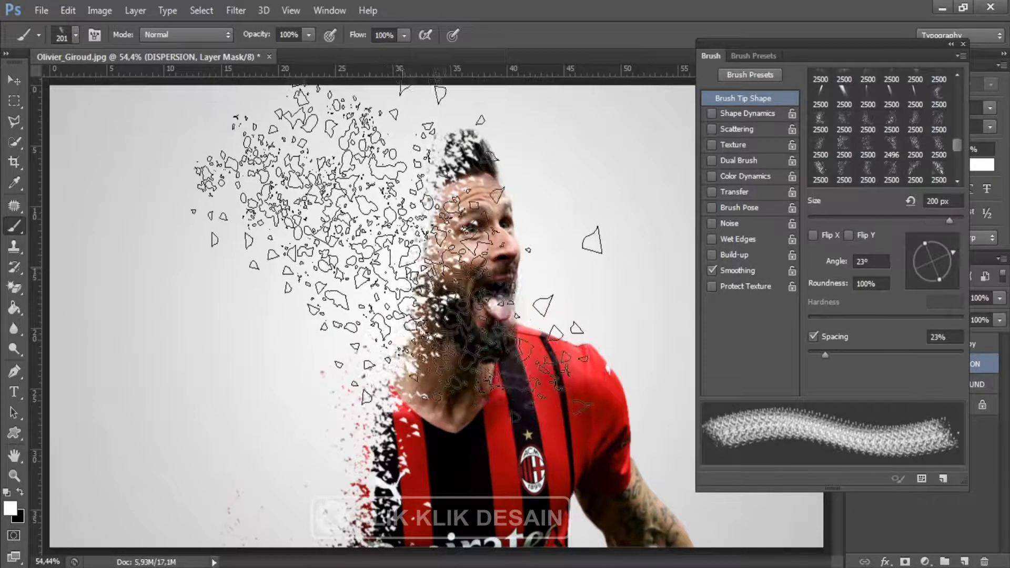
pyautogui.press(']')
pyautogui.press(']')
pyautogui.press(']')
pyautogui.press(']')
pyautogui.press(']')
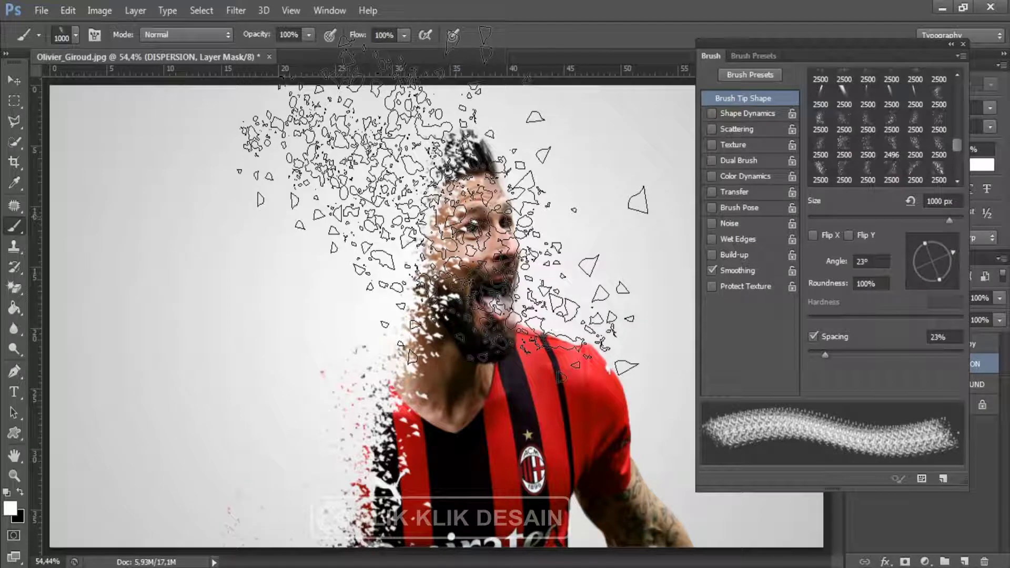
pyautogui.click(442, 211)
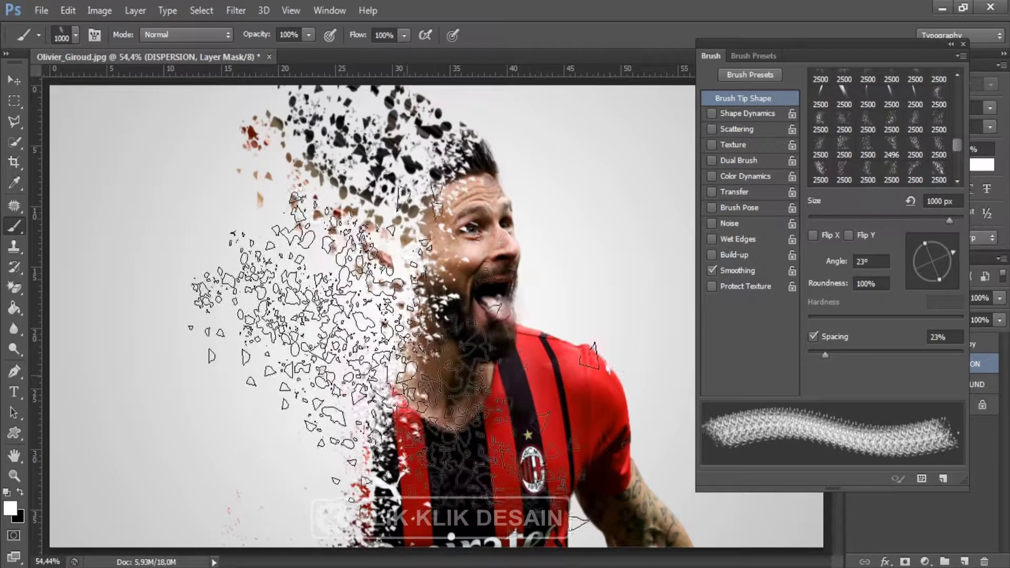
pyautogui.click(389, 432)
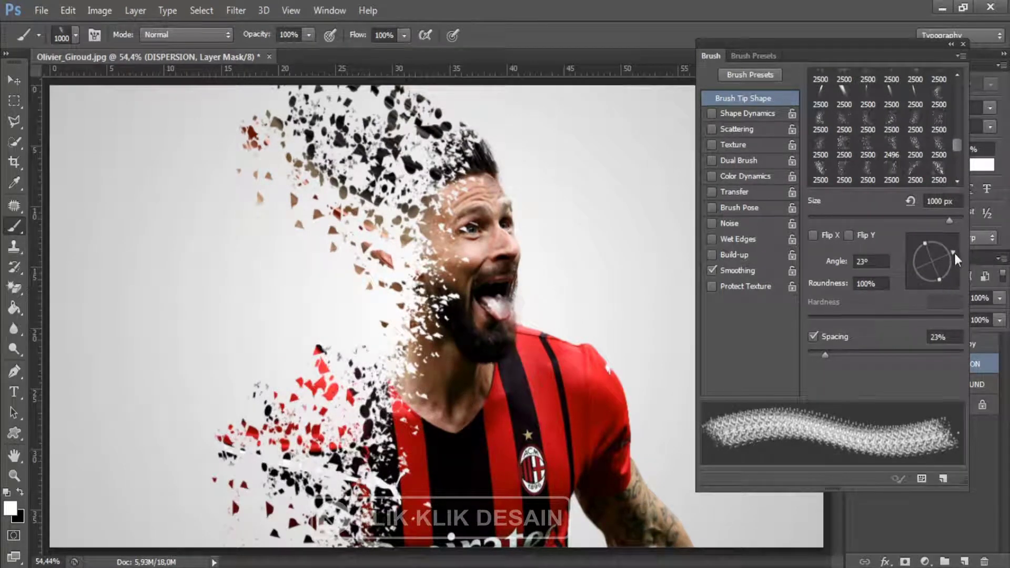
# Step: At 38°, scatter red and black particles across the left side, ending at 500 px brush size
pyautogui.moveTo(954, 258); pyautogui.dragTo(949, 247)
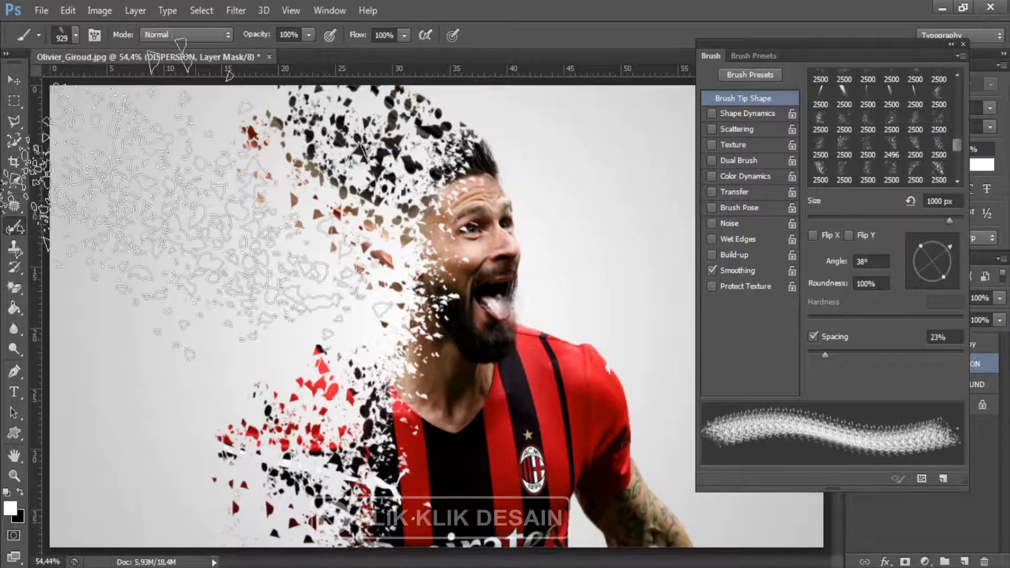
pyautogui.moveTo(194, 210); pyautogui.dragTo(227, 326)
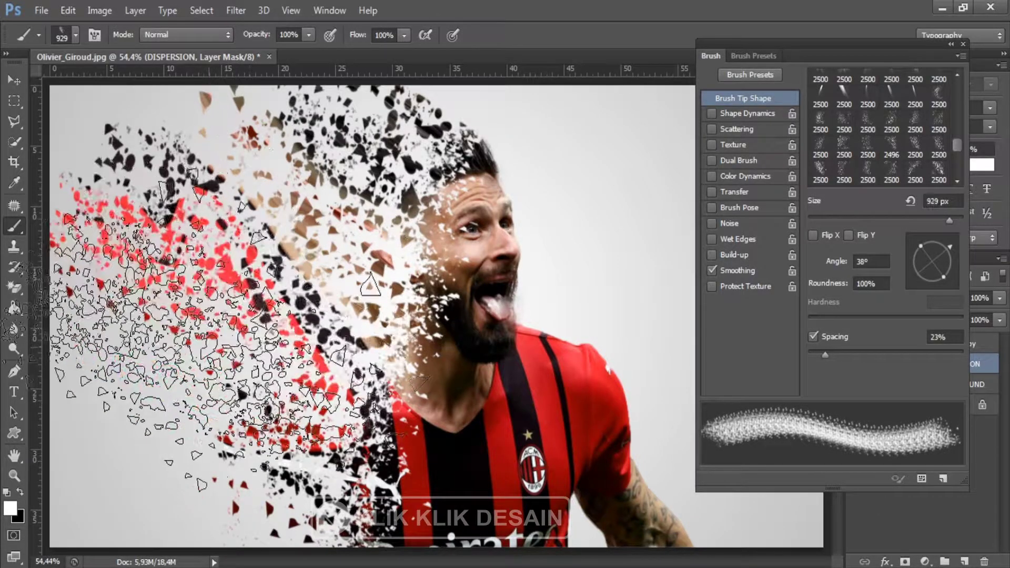
pyautogui.click(216, 326)
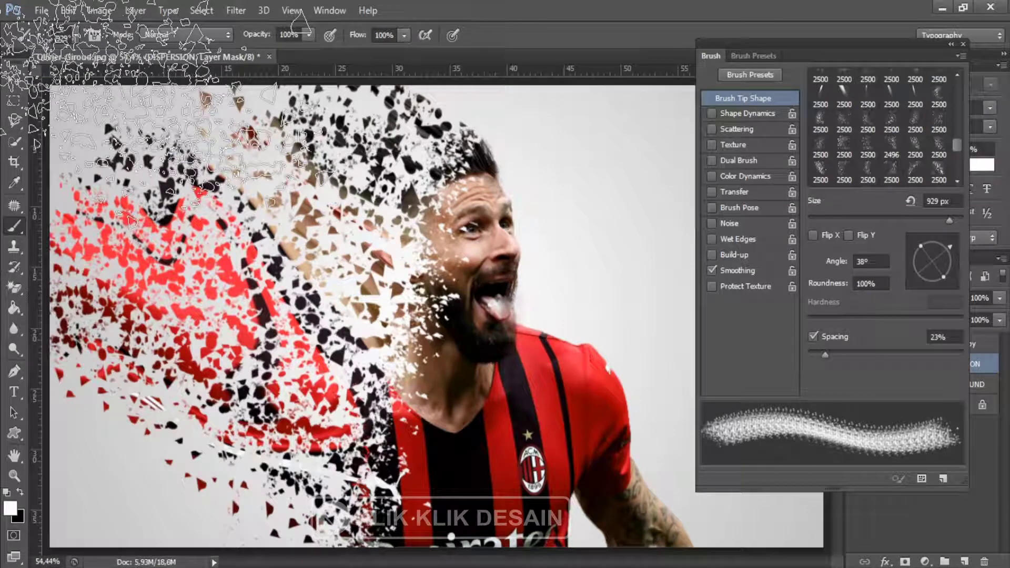
pyautogui.press('[')
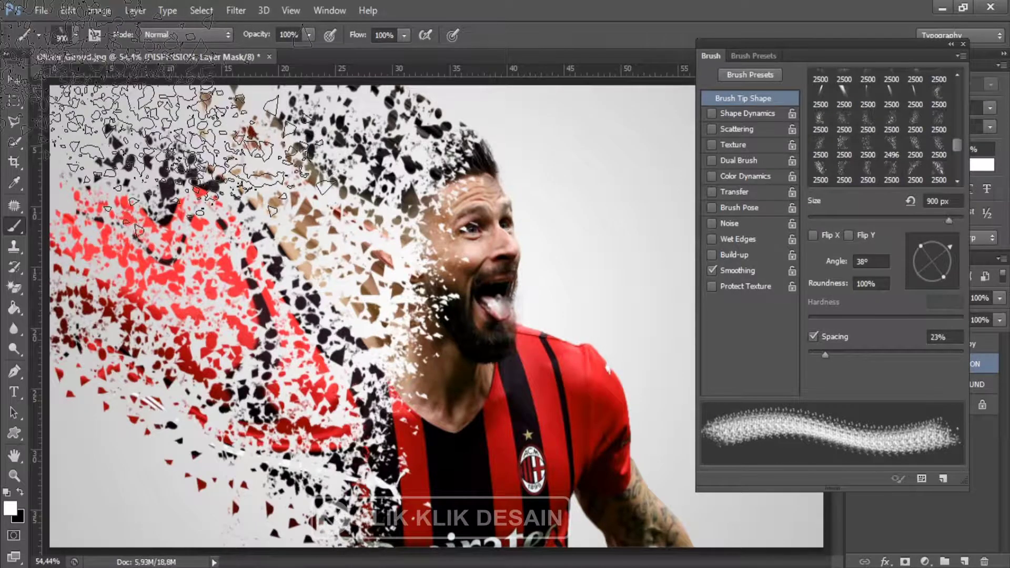
pyautogui.click(157, 105)
pyautogui.press('[')
pyautogui.press('[')
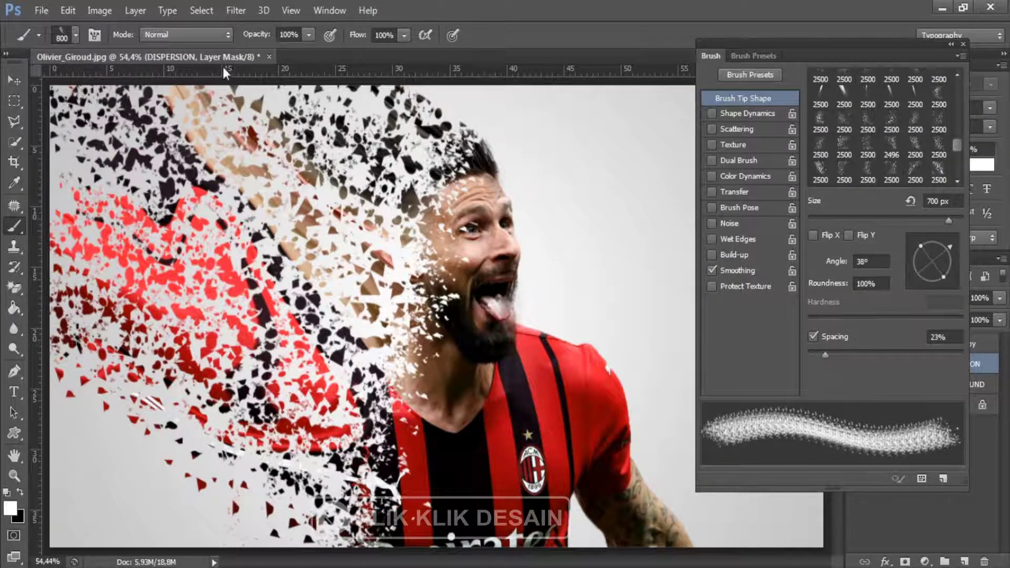
pyautogui.click(237, 106)
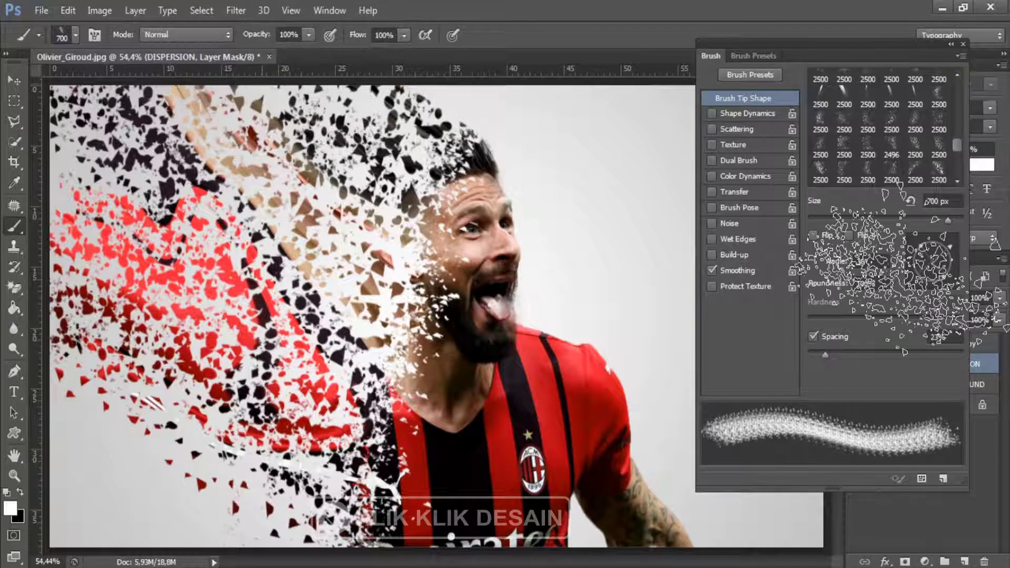
pyautogui.press('[')
pyautogui.press('[')
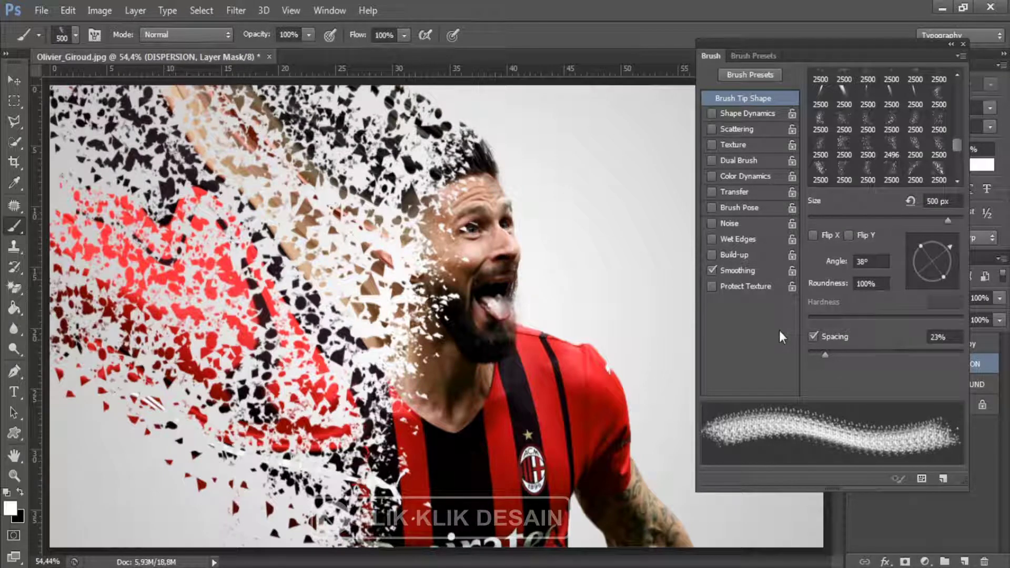
pyautogui.click(963, 44)
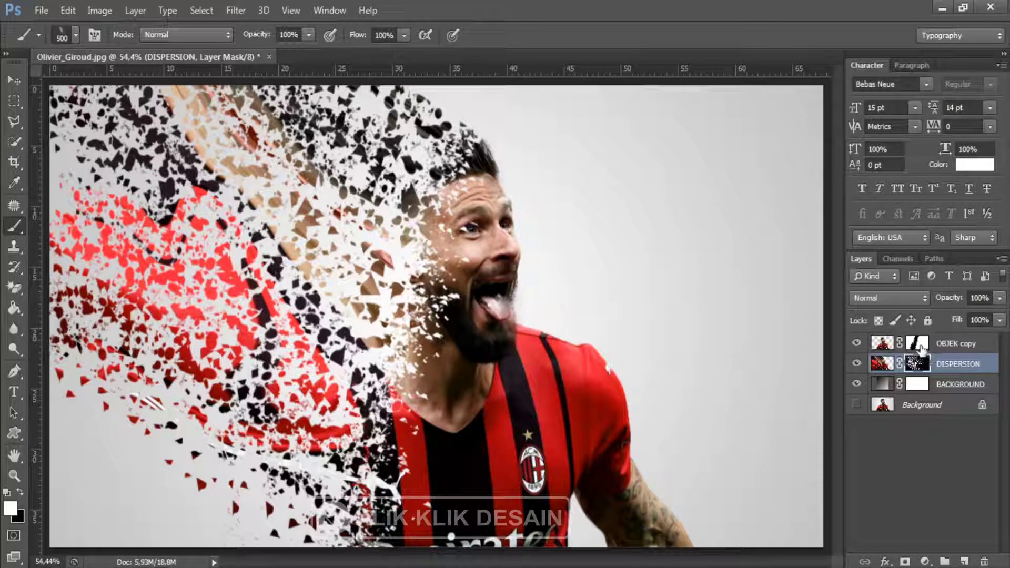
# Step: On the OBJEK copy mask, paint black to disperse the hair, then restore the face with white at 400 px
pyautogui.click(918, 344)
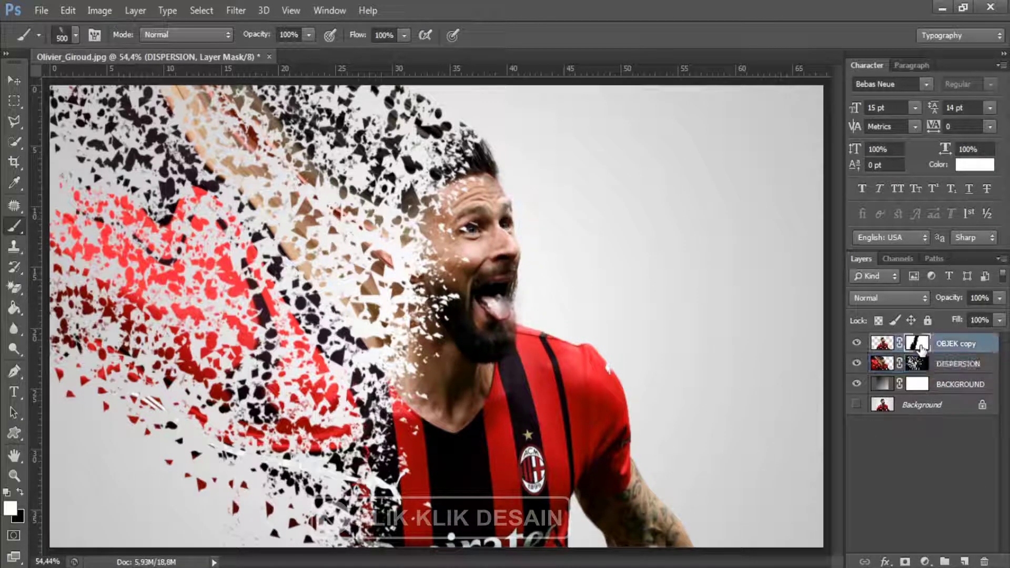
pyautogui.click(18, 493)
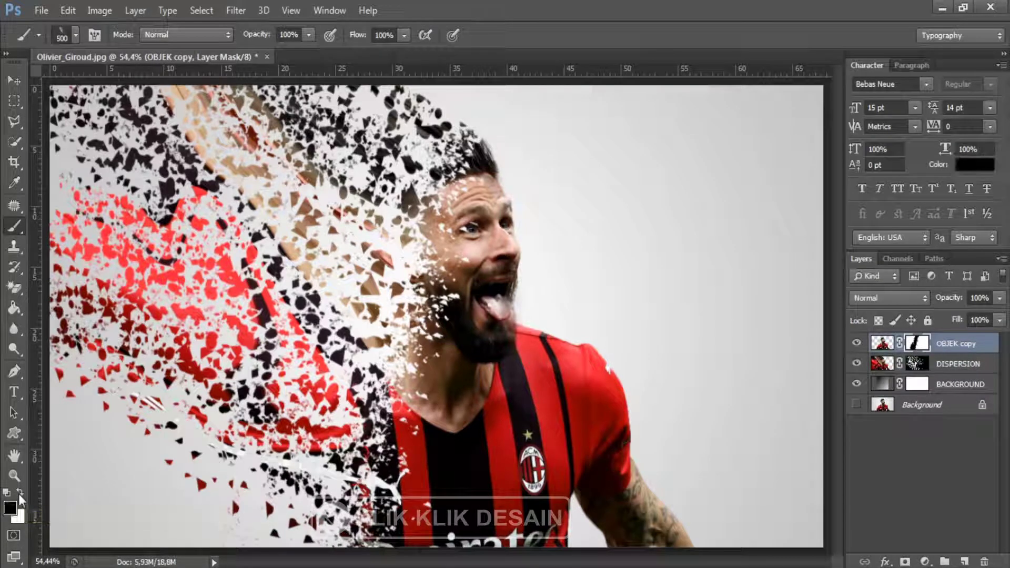
pyautogui.moveTo(275, 359); pyautogui.dragTo(552, 179)
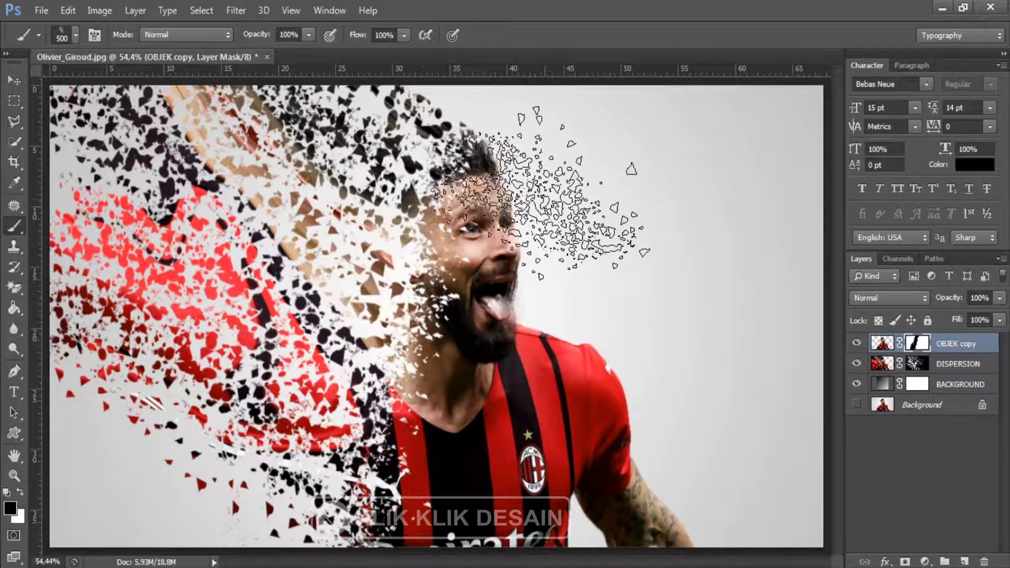
pyautogui.press('[')
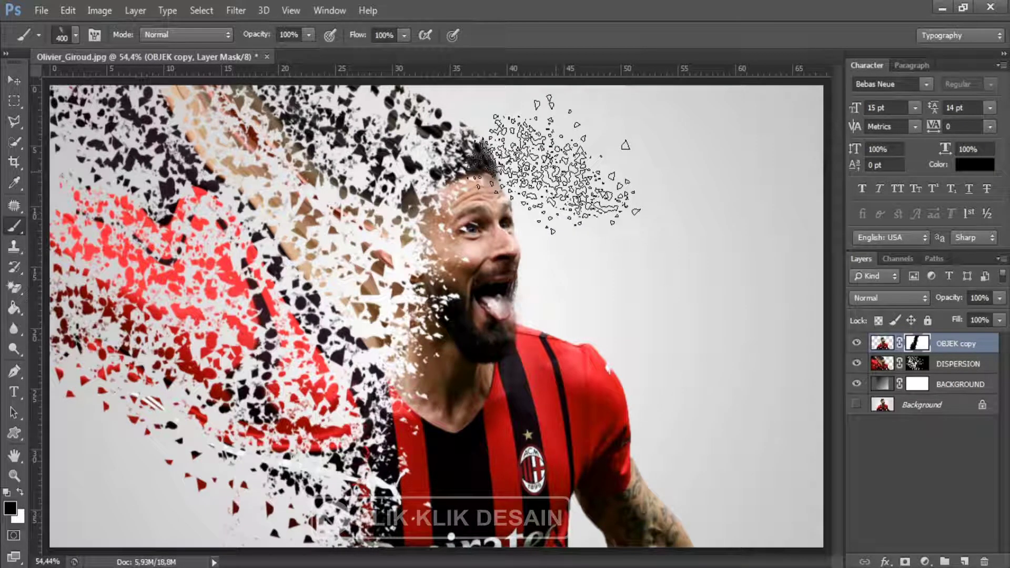
pyautogui.moveTo(563, 163)
pyautogui.mouseDown()
pyautogui.moveTo(525, 273)
pyautogui.moveTo(494, 152)
pyautogui.moveTo(563, 268)
pyautogui.moveTo(518, 137)
pyautogui.moveTo(552, 310)
pyautogui.moveTo(542, 137)
pyautogui.moveTo(510, 253)
pyautogui.moveTo(528, 334)
pyautogui.moveTo(557, 189)
pyautogui.mouseUp()
pyautogui.click(20, 492)
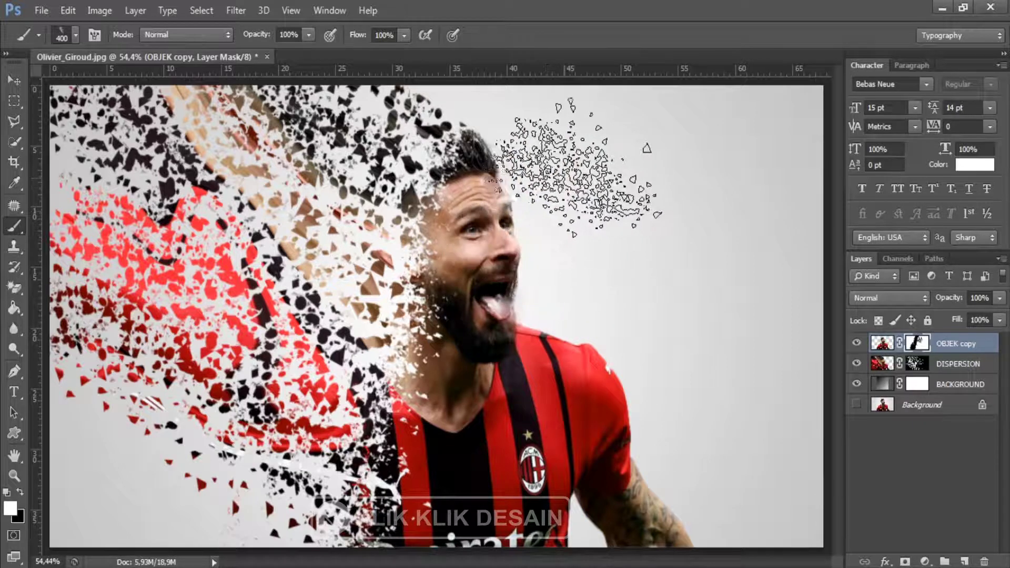
pyautogui.moveTo(576, 166)
pyautogui.mouseDown()
pyautogui.moveTo(532, 321)
pyautogui.moveTo(515, 463)
pyautogui.mouseUp()
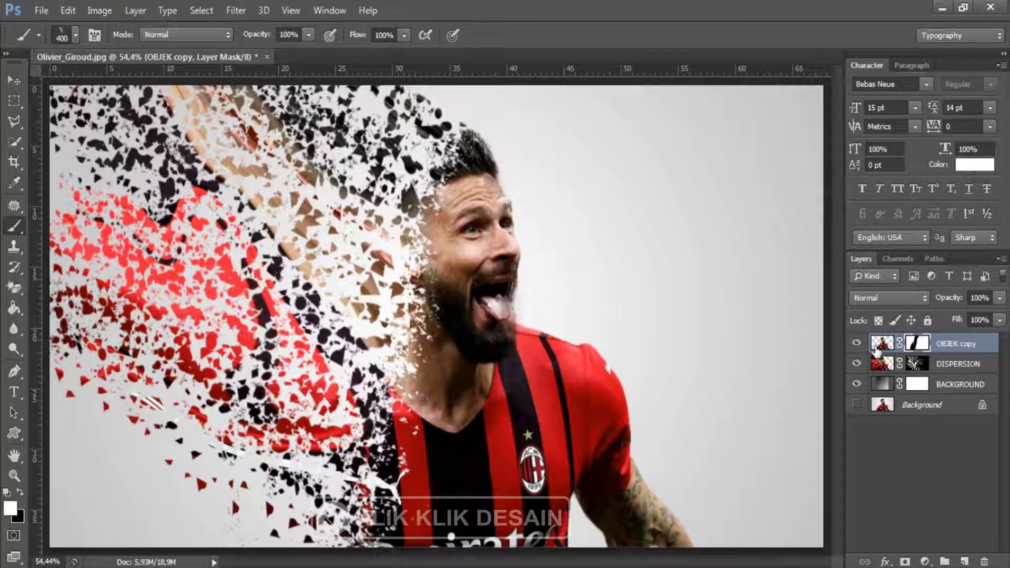
pyautogui.click(856, 343)
pyautogui.click(857, 363)
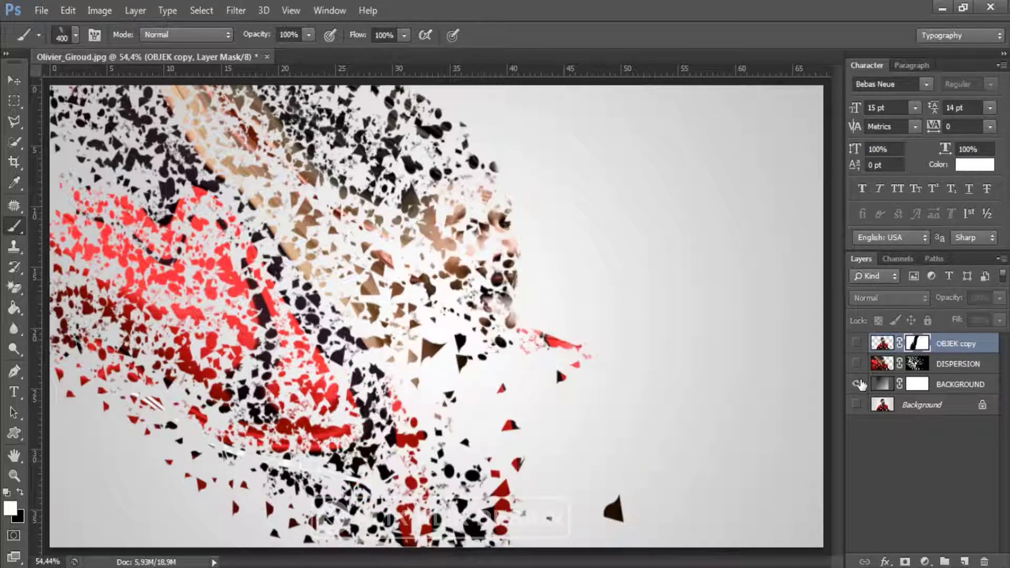
pyautogui.click(926, 405)
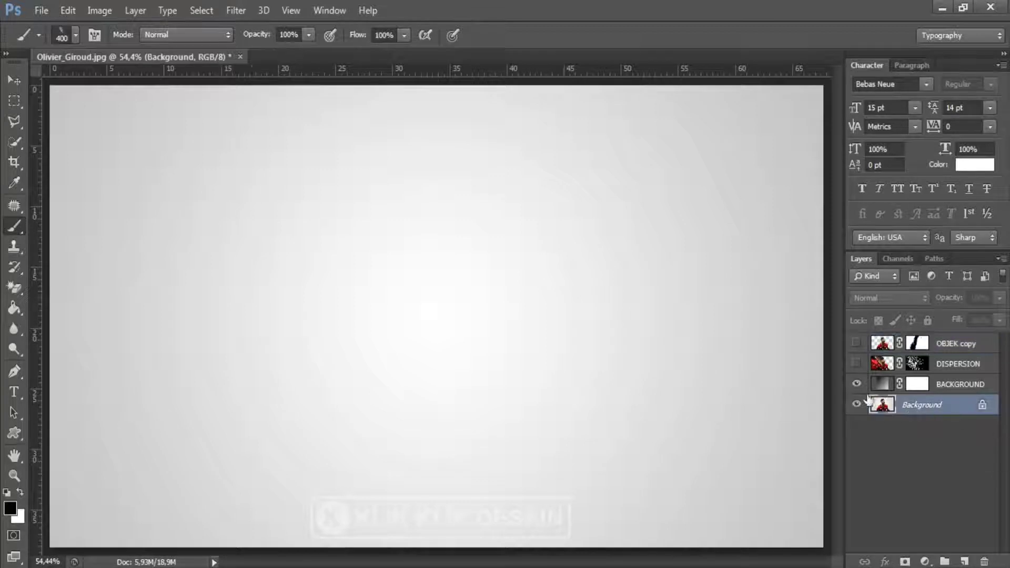
pyautogui.click(856, 384)
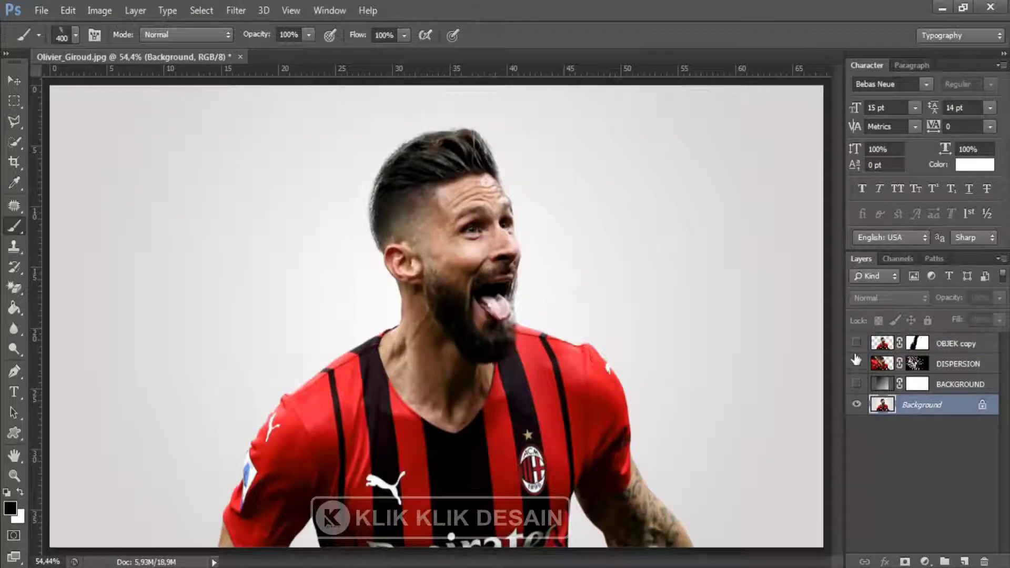
pyautogui.click(856, 363)
pyautogui.click(856, 342)
pyautogui.click(856, 404)
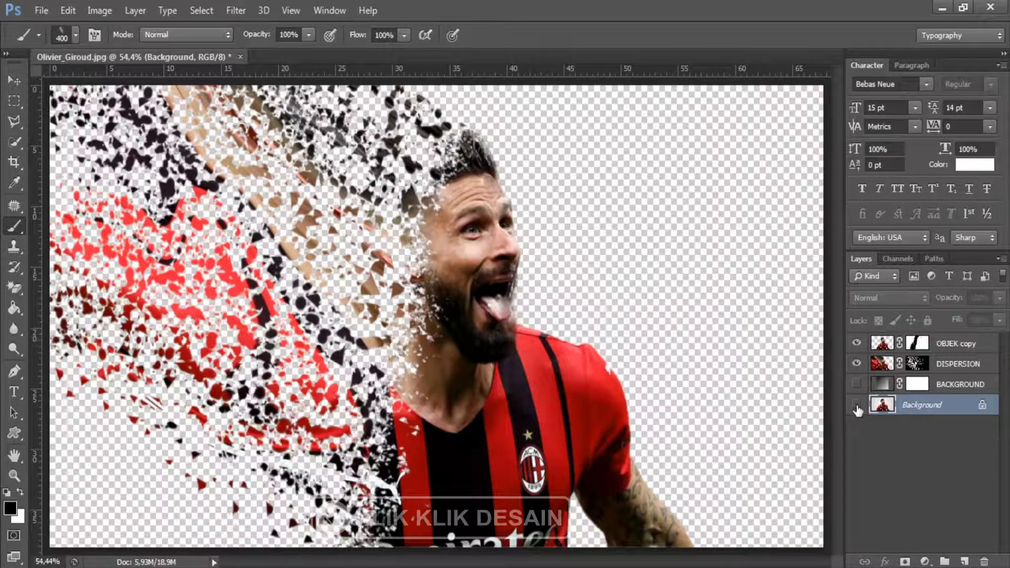
pyautogui.click(856, 384)
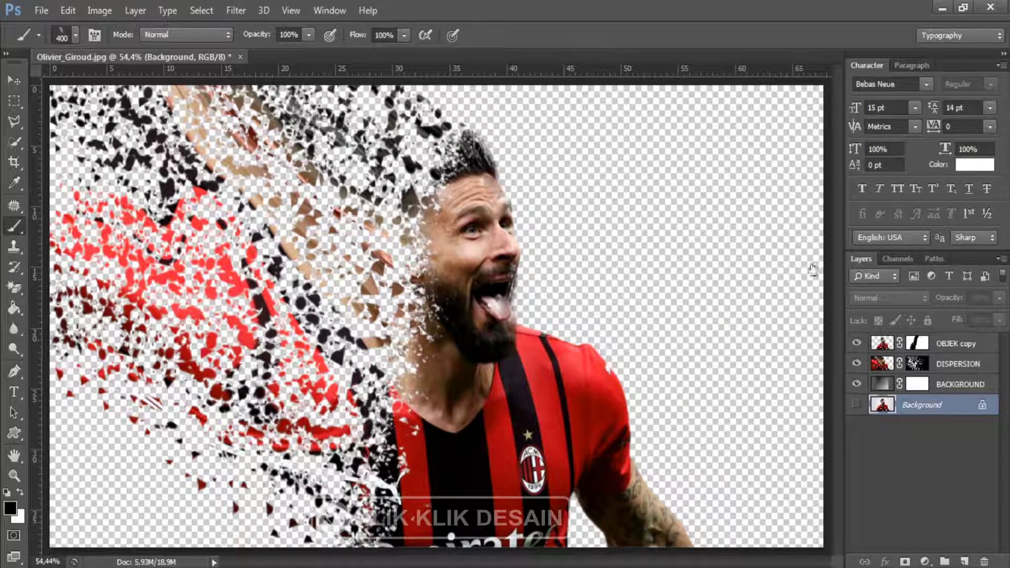